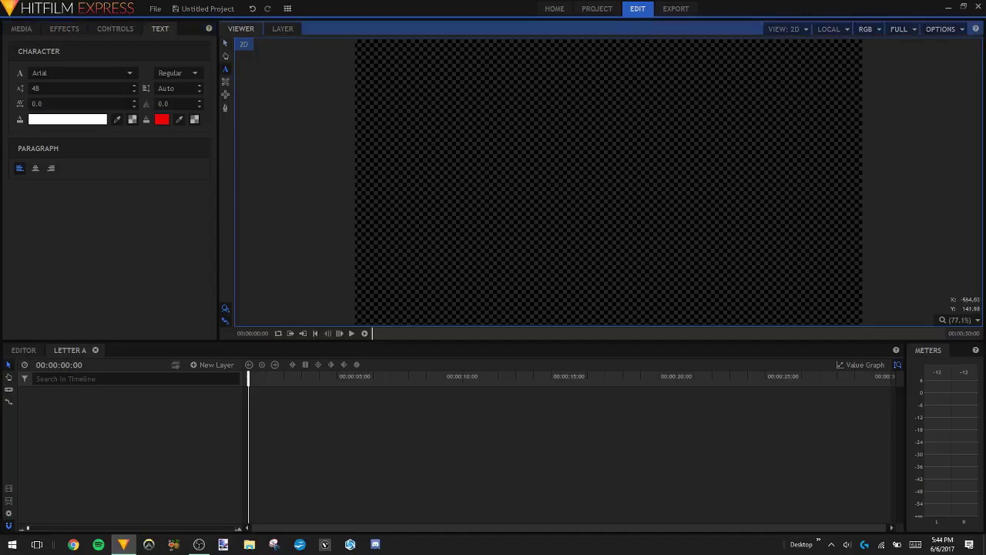
Create a text layer containing a capital letter A set in the Fundamental Brigade font
type("a")
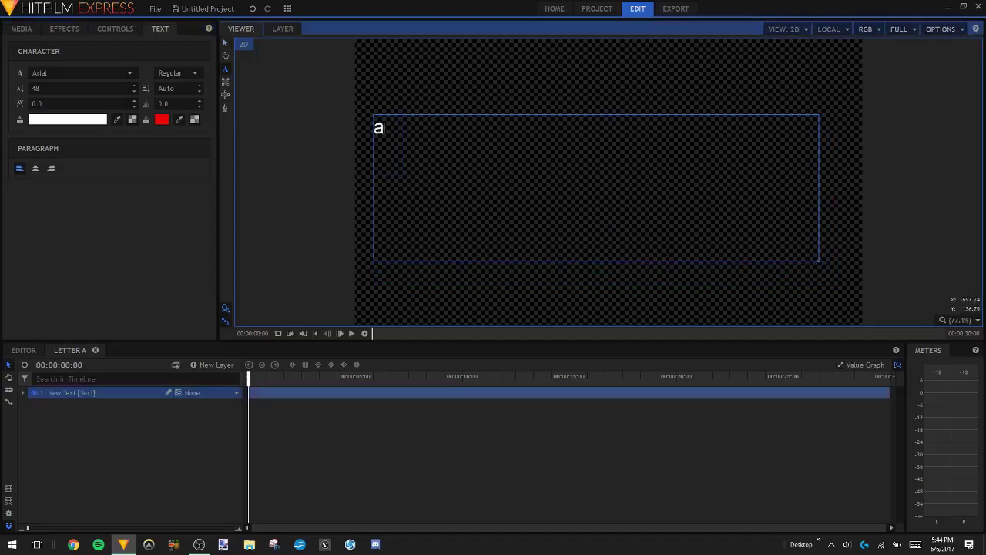
key("ctrl+a")
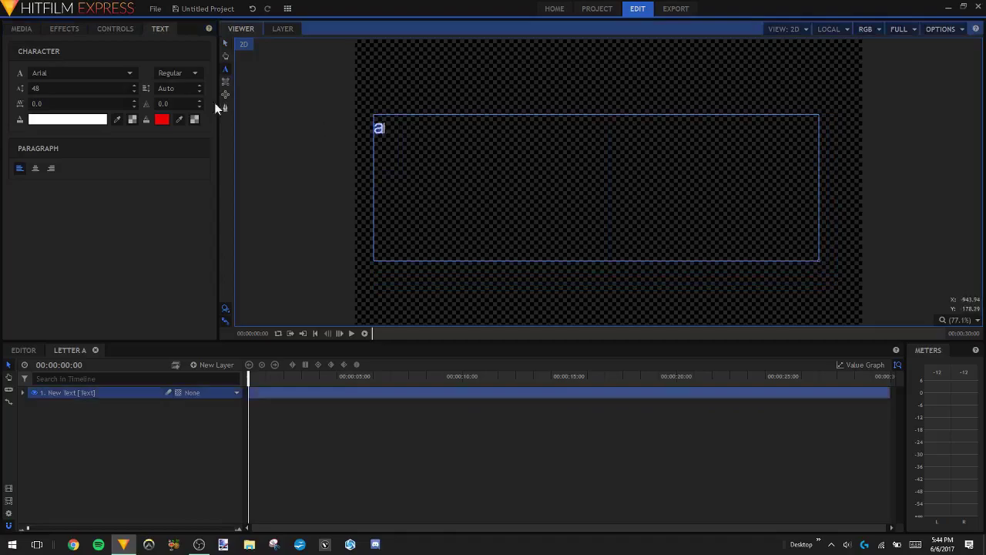
left_click(66, 73)
scroll(83, 202, "down", 10)
scroll(83, 202, "down", 1)
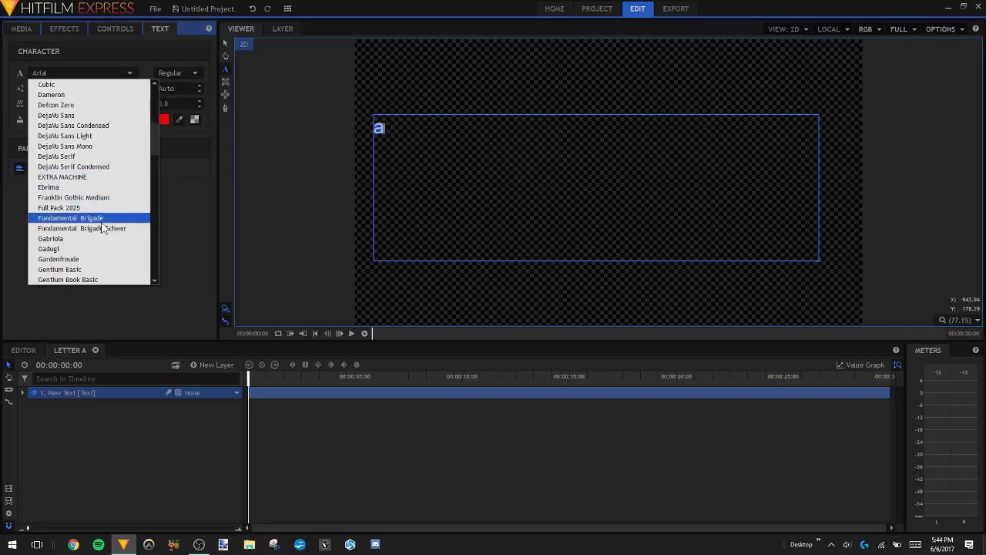
left_click(103, 218)
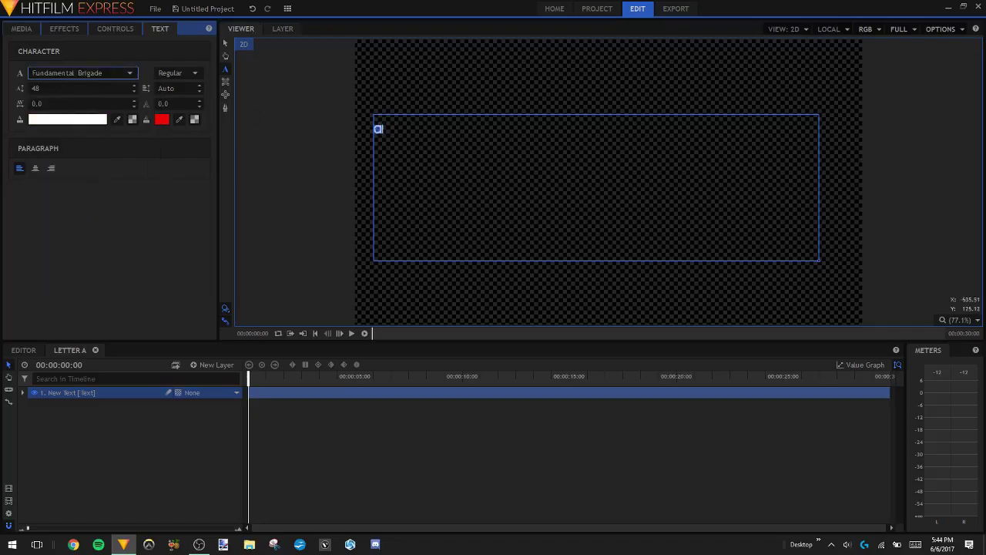
left_click(397, 133)
key("BackSpace")
type("A")
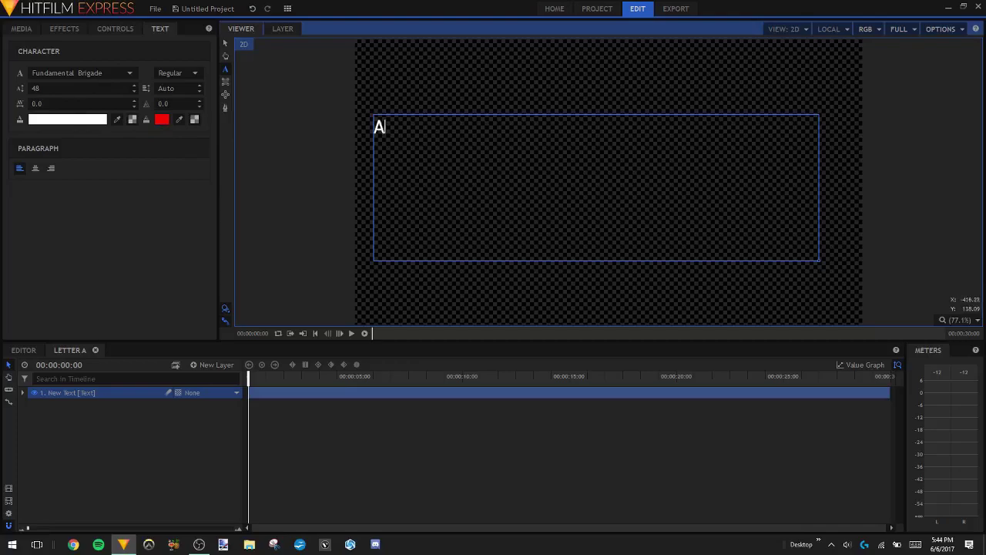
Set the letter A's font size to 351 and centre-align it in its text box
key("ctrl+a")
left_click_drag(81, 89, 77, 90)
left_click(35, 168)
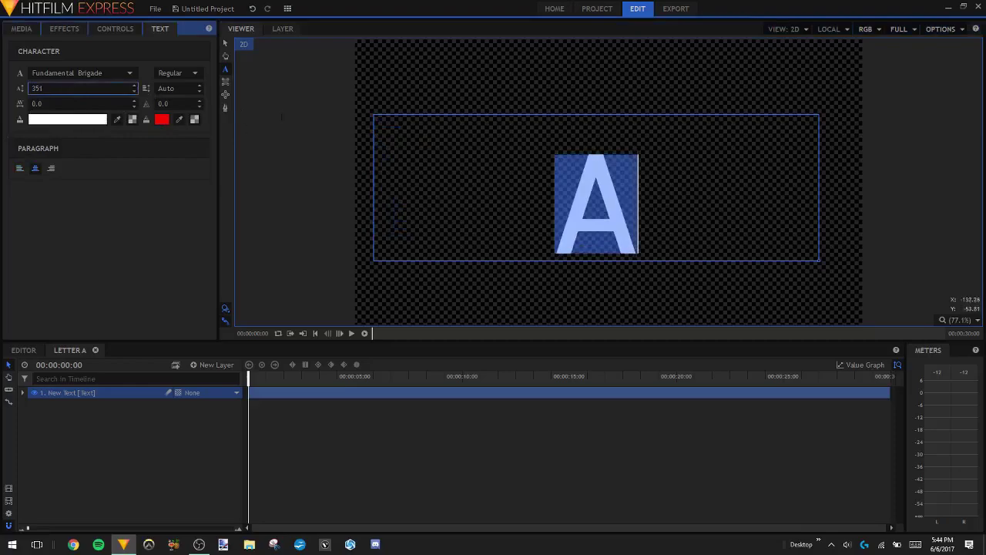
Move the letter A slightly upward in the frame
left_click(224, 45)
left_click_drag(601, 168, 601, 144)
left_click(94, 416)
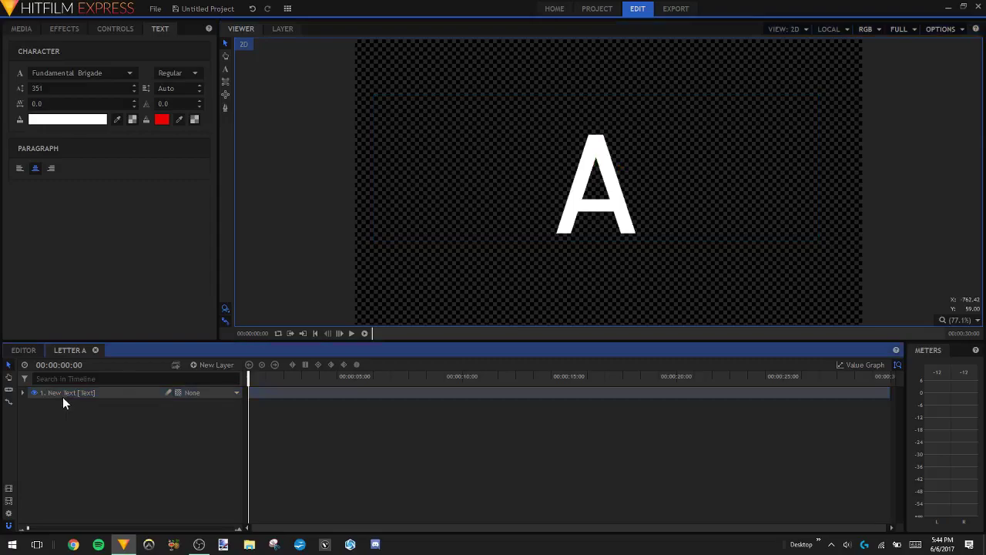
Duplicate the New Text layer twice so there are three copies of the letter
right_click(66, 396)
left_click(96, 267)
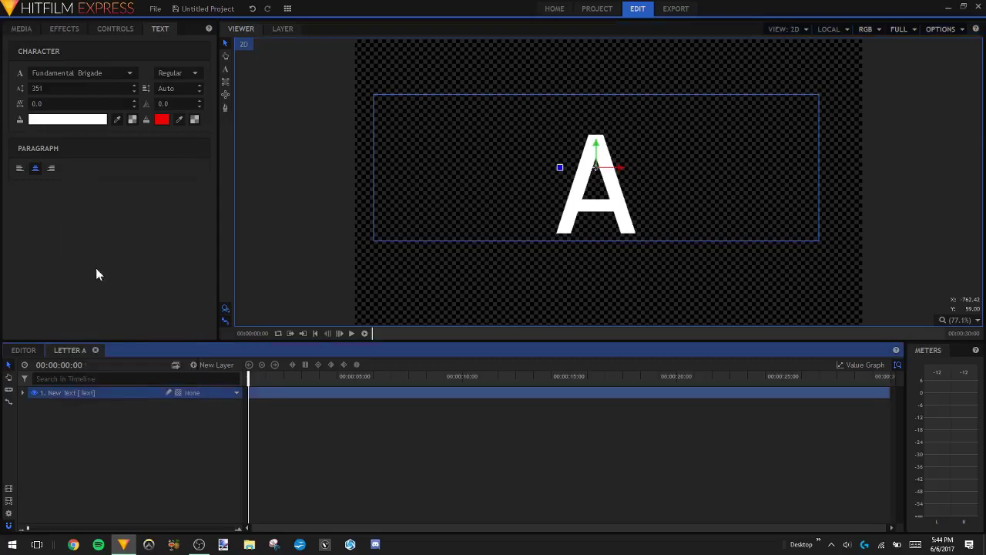
right_click(99, 391)
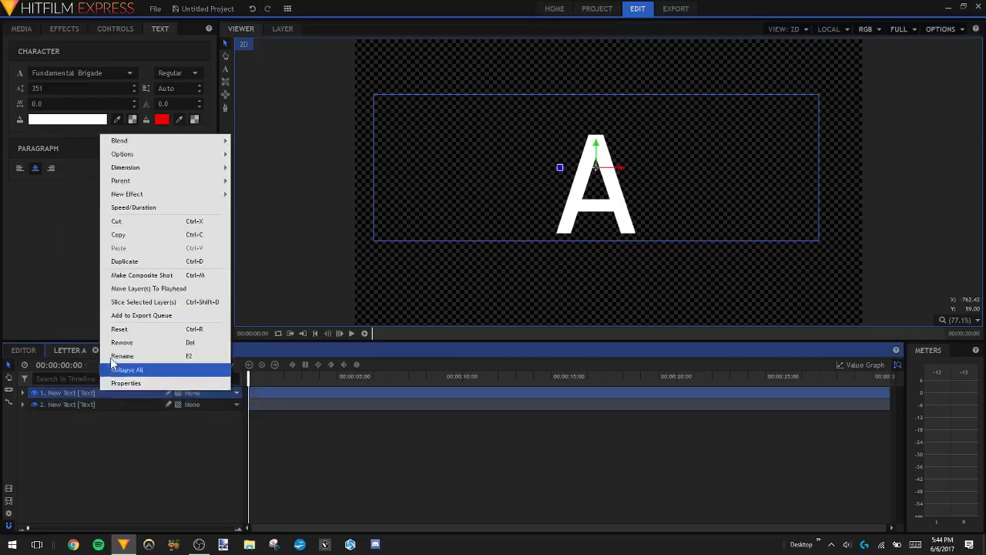
left_click(122, 264)
left_click(108, 457)
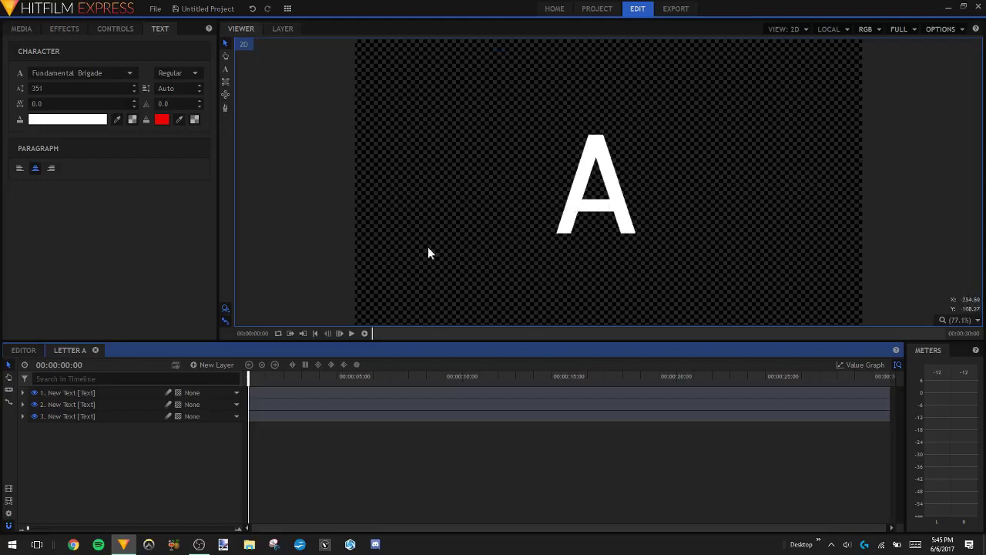
Rename the third text layer as "A Left"
left_click(91, 415)
left_click(91, 398, "shift")
left_click(87, 457)
right_click(74, 420)
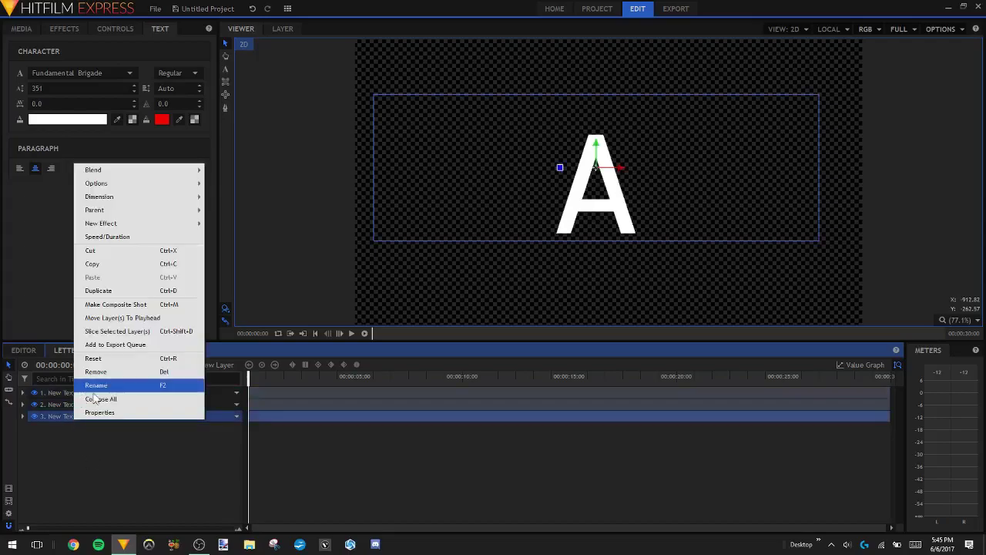
left_click(89, 385)
key("BackSpace")
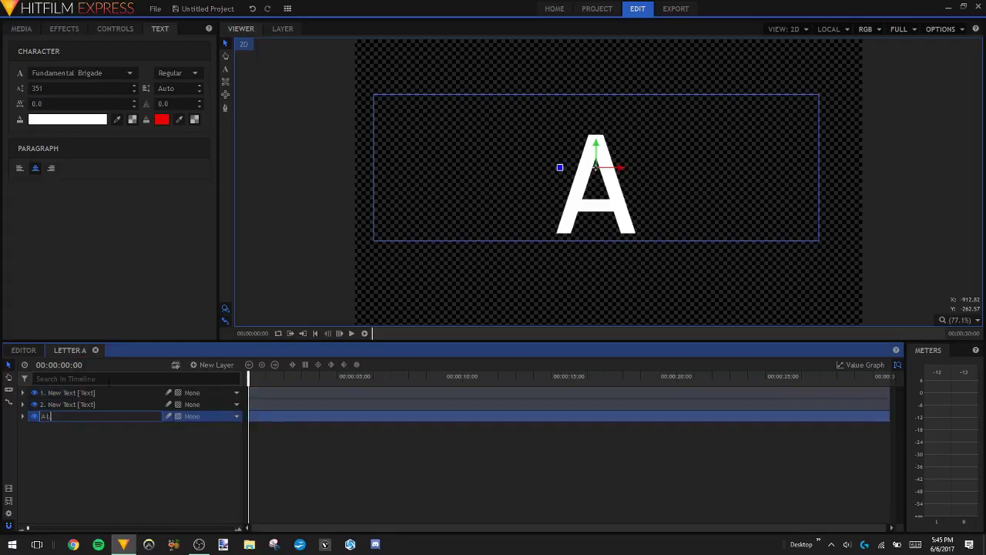
type("A Left")
key("Return")
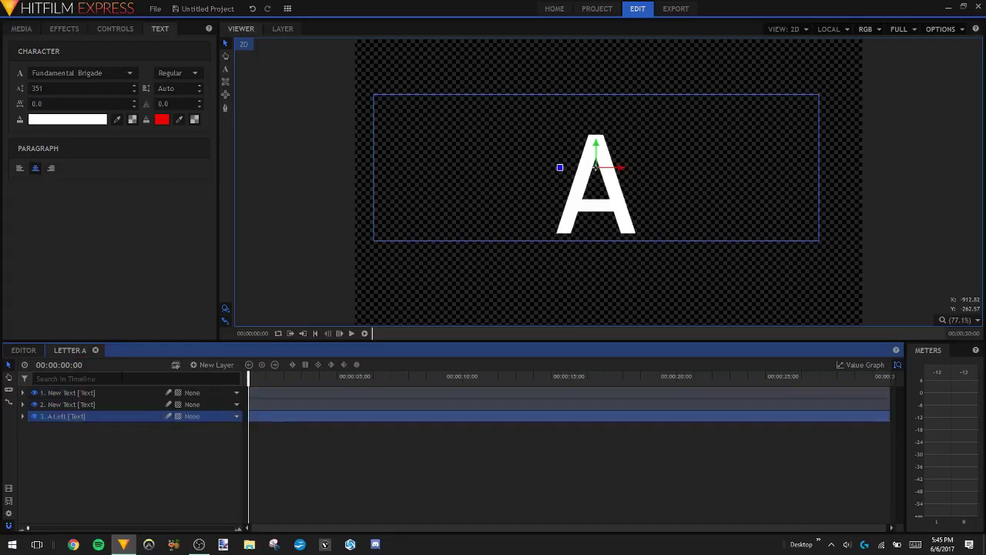
Rename the second text layer as "A Middle"
right_click(82, 406)
left_click(93, 378)
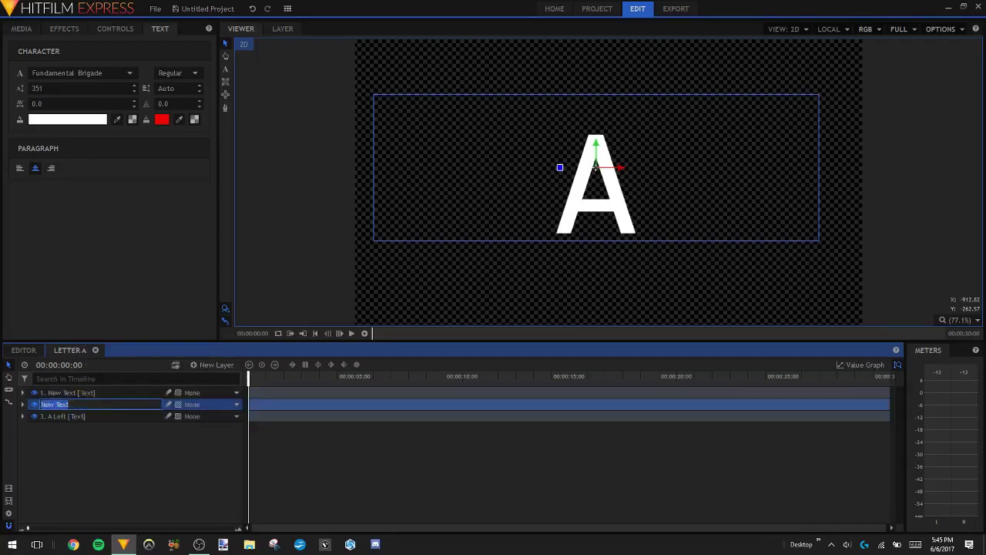
type("A Middle")
key("Return")
Rename the first text layer as "A Right"
left_click(78, 392)
right_click(77, 393)
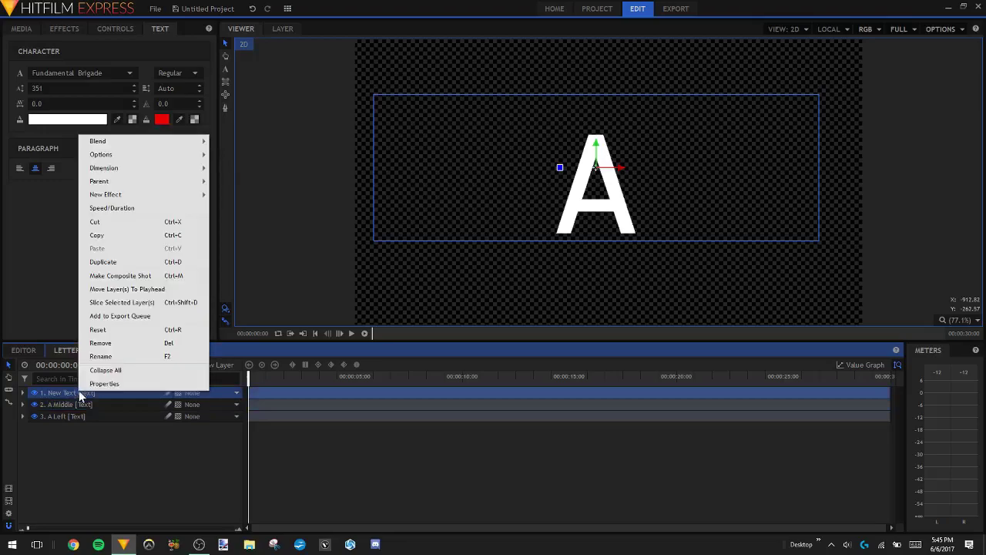
left_click(120, 358)
type("A R")
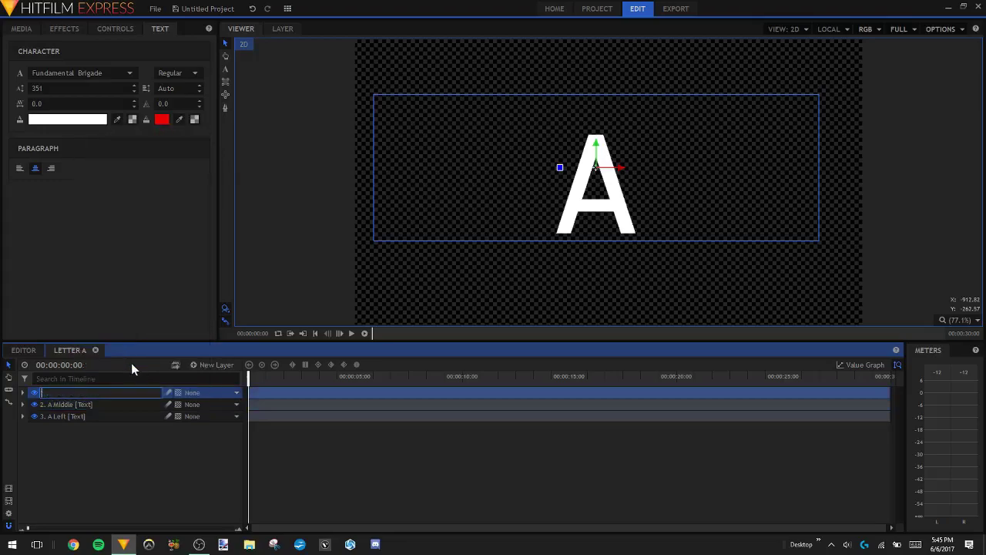
type("ight")
key("Return")
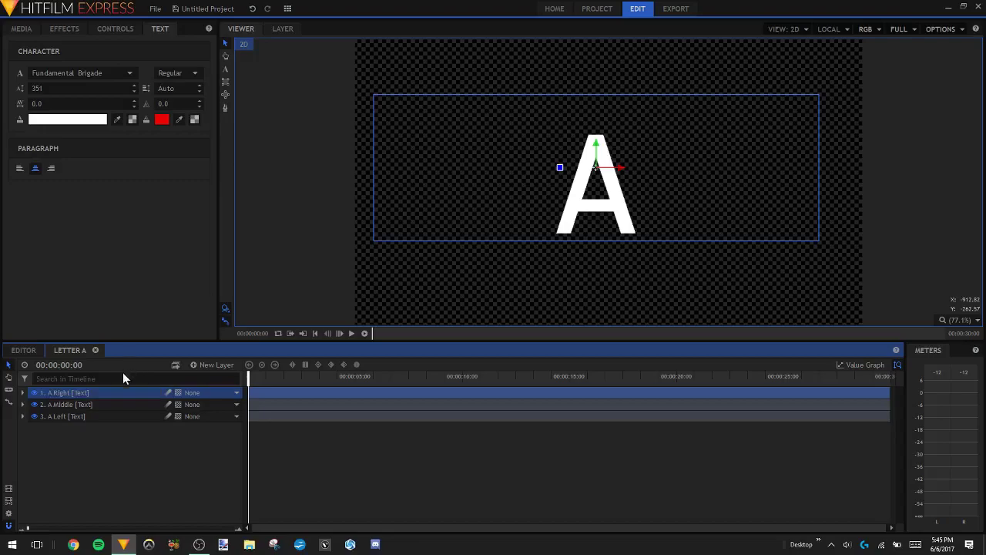
left_click(45, 430)
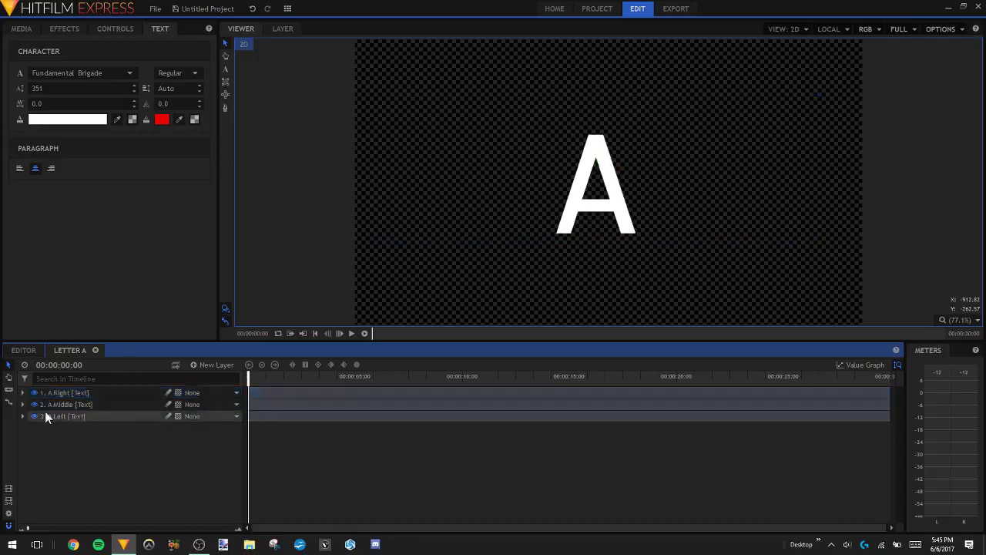
Hide the A Right and A Middle layers and select the A Left layer
left_click(34, 392)
left_click(34, 403)
left_click(55, 415)
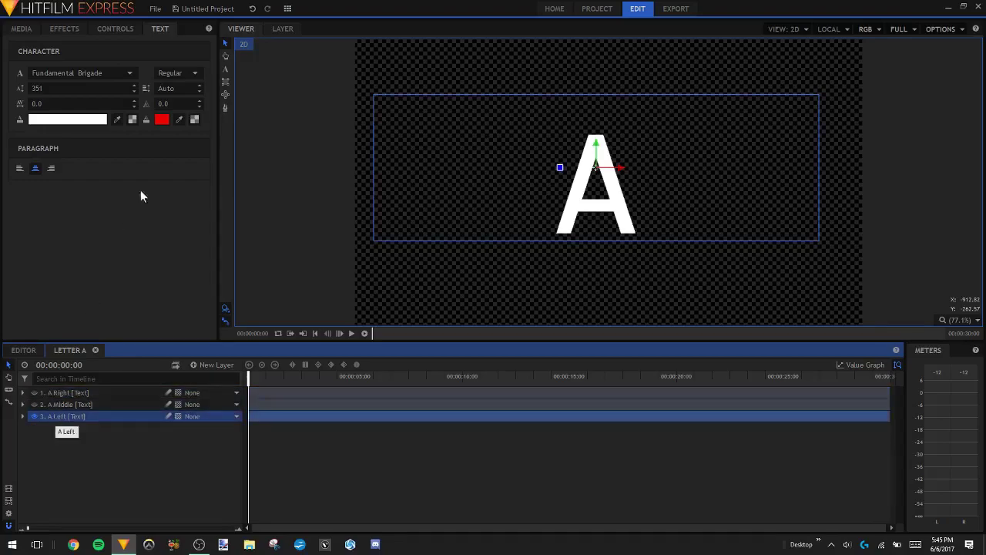
Start a freehand mask on the A Left layer along the bottom edge of the letter's left leg
left_click(225, 107)
scroll(621, 270, "up", 5)
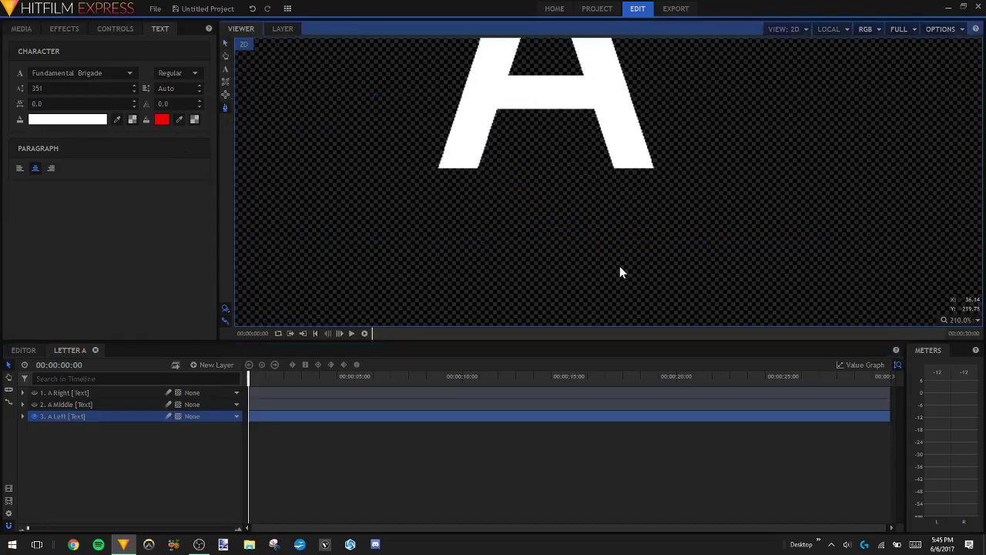
left_click_drag(565, 202, 590, 303)
scroll(567, 299, "up", 4)
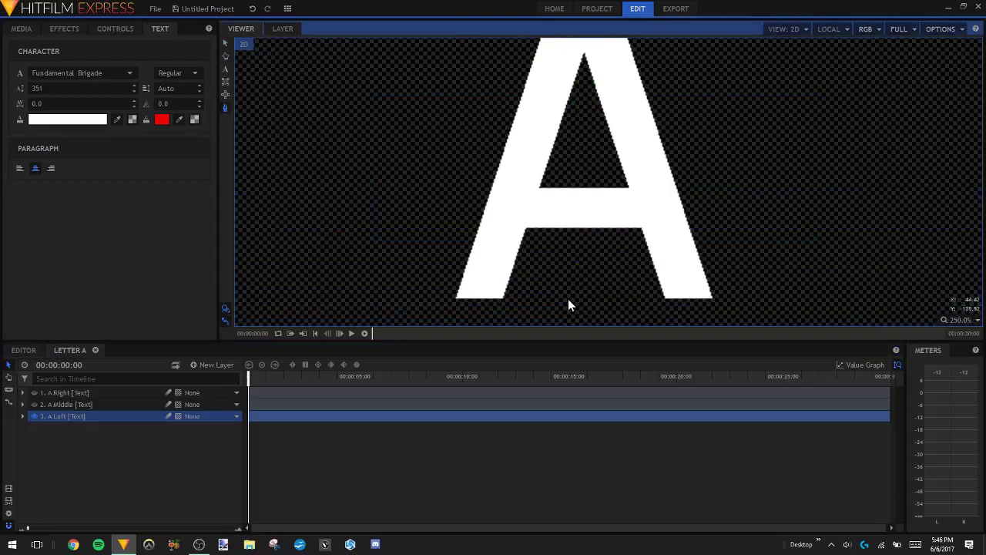
scroll(478, 302, "up", 4)
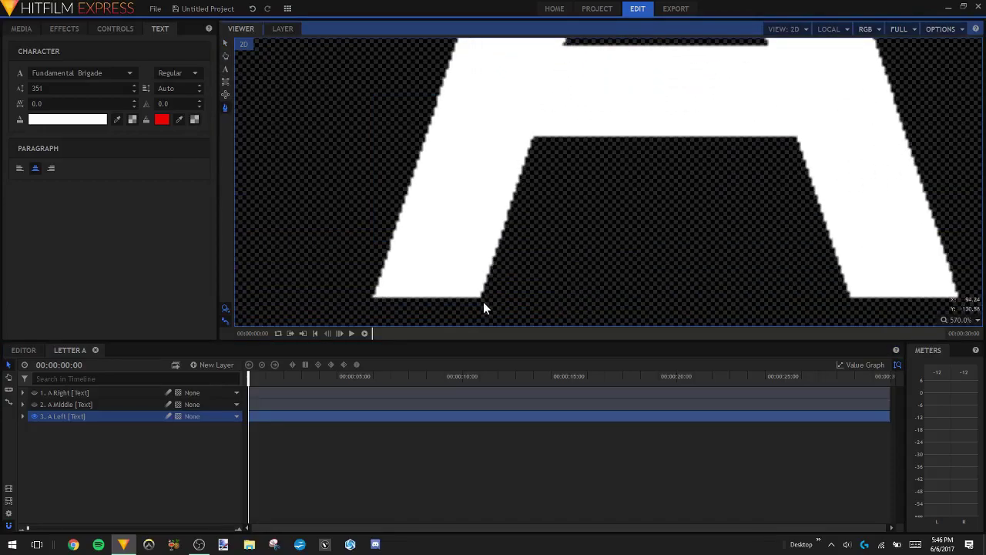
left_click(484, 300)
left_click(369, 300)
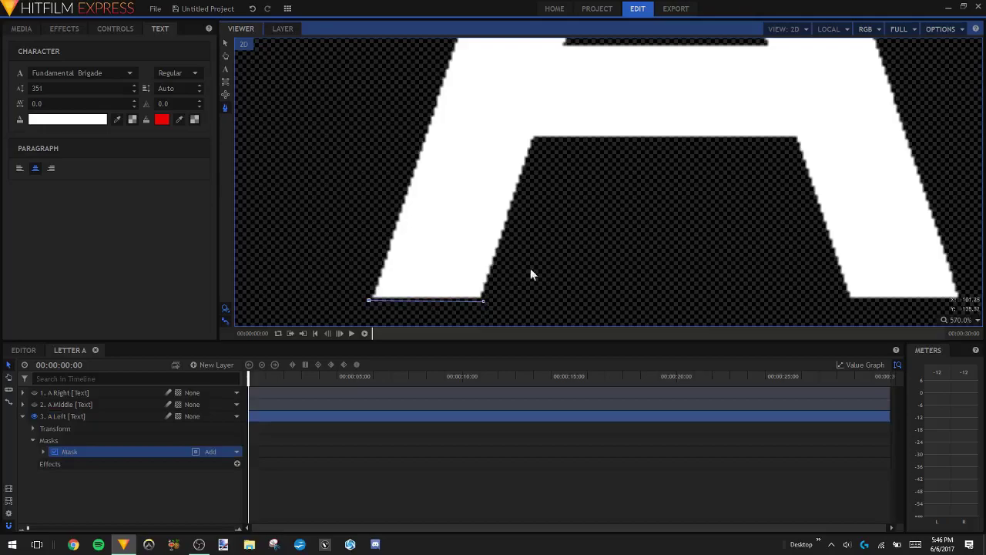
Continue the mask up the outer edge of the left leg to the letter's top left corner
left_click(433, 86)
left_click_drag(515, 115, 489, 319)
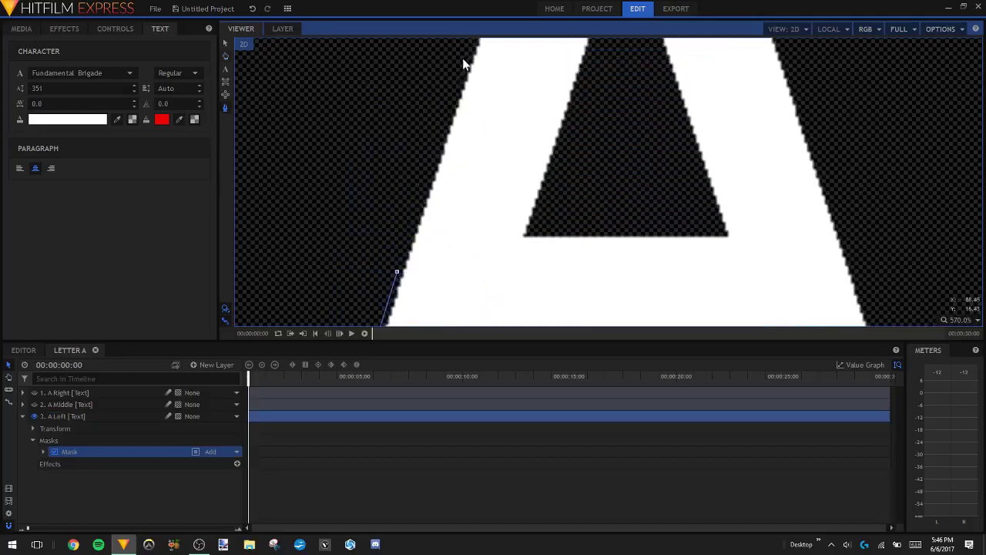
left_click_drag(509, 86, 501, 273)
left_click(499, 71)
left_click_drag(552, 79, 516, 270)
left_click(513, 133)
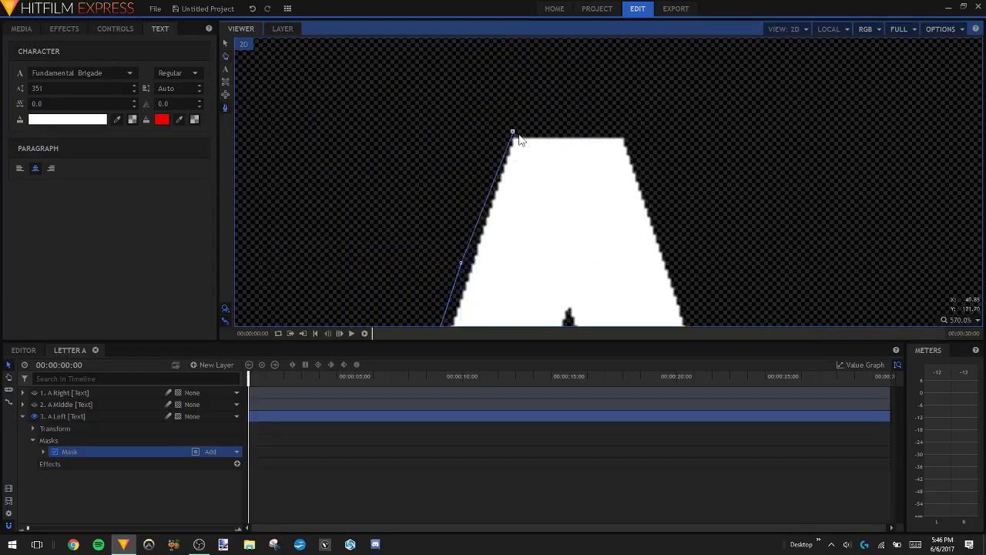
Run the mask across the letter's top and down the left leg's inner edge, cutting through the crossbar's left end
left_click(604, 128)
left_click_drag(589, 246, 605, 137)
left_click(583, 196)
left_click_drag(647, 177, 652, 238)
left_click_drag(627, 76, 622, 78)
left_click_drag(727, 197, 760, 71)
left_click(583, 245)
left_click_drag(625, 232, 680, 31)
left_click(602, 167)
left_click_drag(589, 237, 602, 207)
left_click(589, 209)
left_click(560, 300)
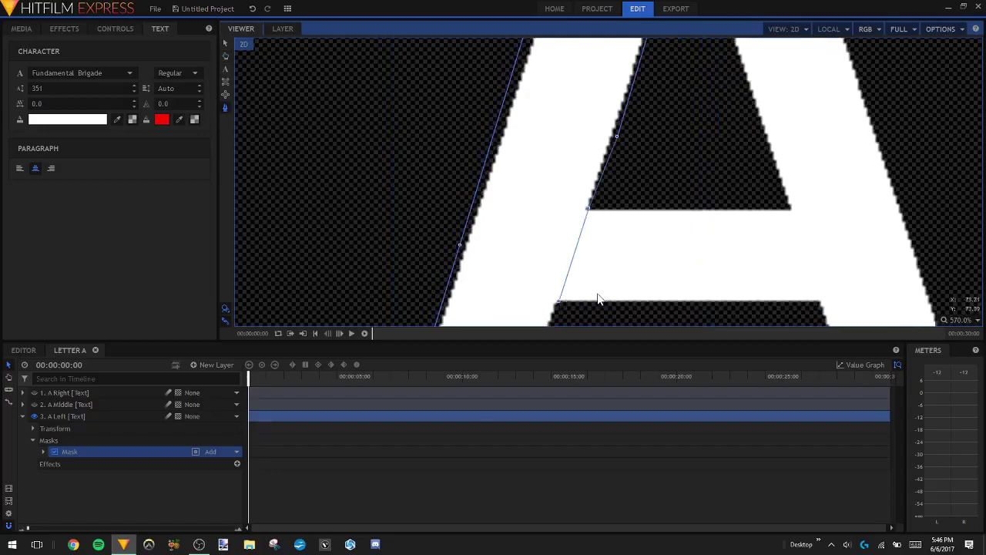
Close the mask at the bottom inner corner of the left leg
left_click_drag(593, 300, 639, 215)
left_click_drag(594, 260, 611, 128)
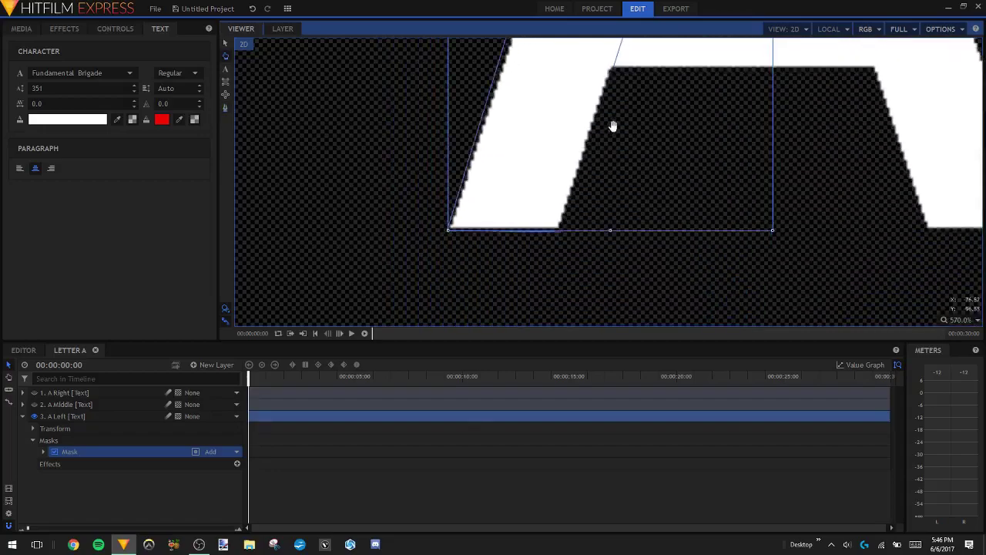
left_click(561, 223)
Nudge the two mask points at the crossbar cut onto the left leg's inner edge and view the whole frame
left_click_drag(660, 218, 625, 379)
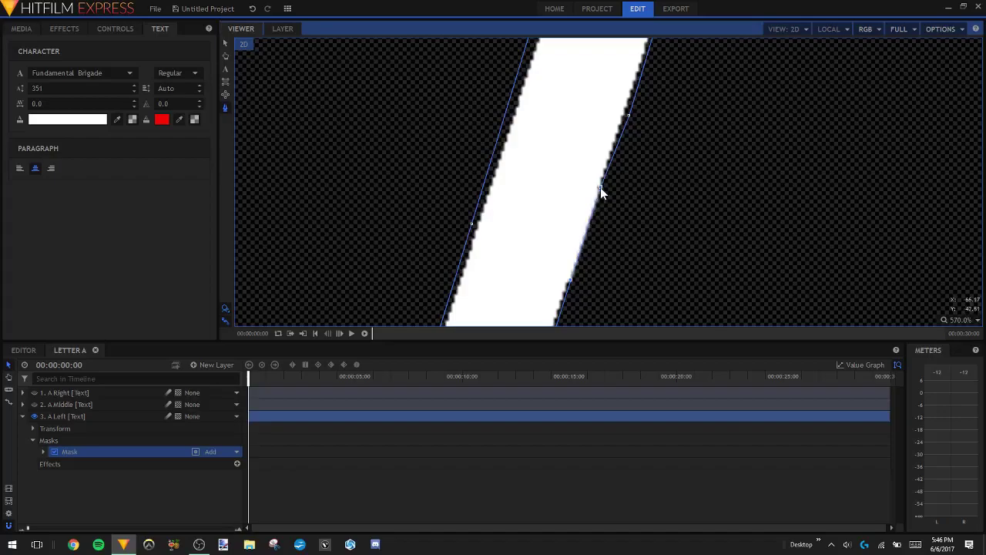
left_click_drag(600, 188, 598, 185)
left_click_drag(569, 281, 567, 280)
left_click(950, 318)
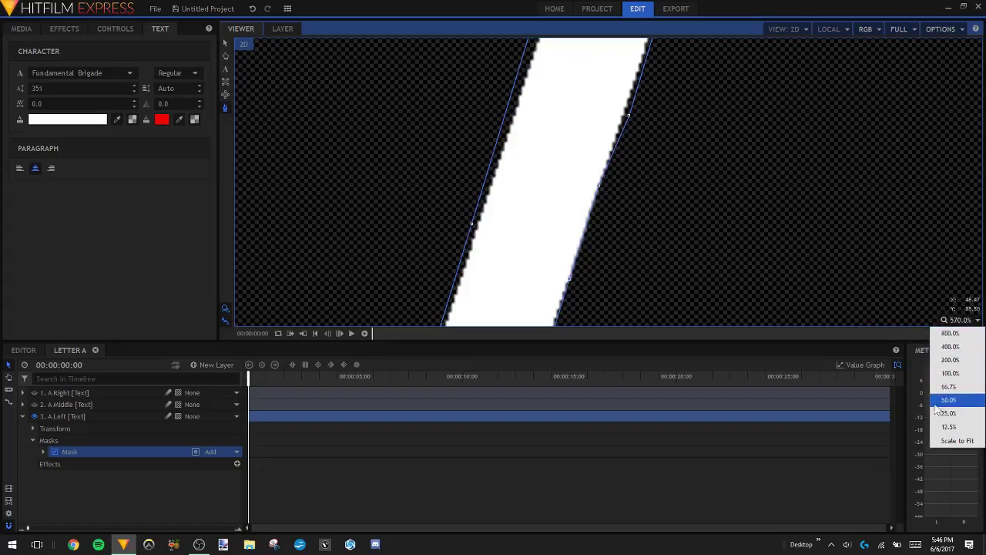
left_click(936, 443)
left_click(630, 283)
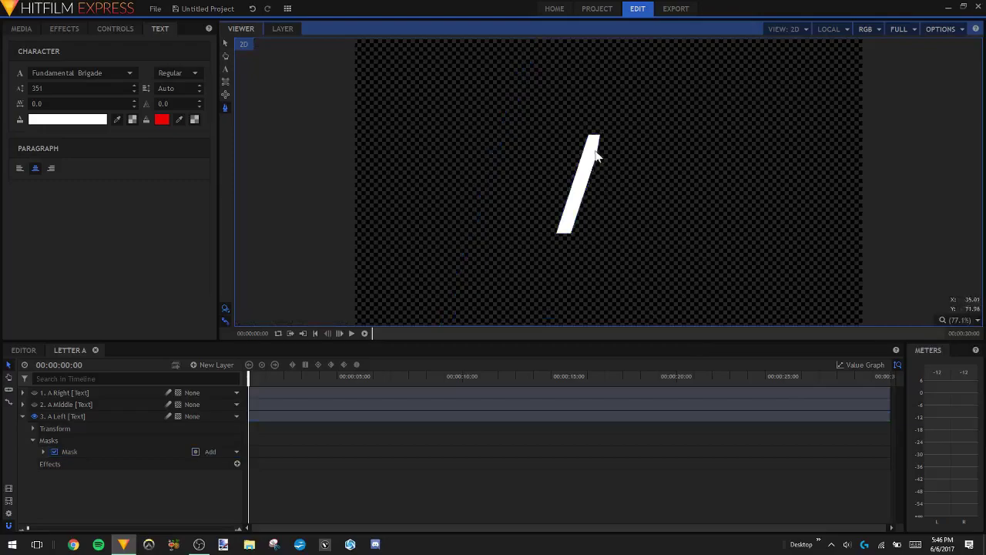
Reshape the A Left mask's upper right side so the stroke's inner edge runs straight to its top corner
left_click(961, 321)
left_click(693, 297)
scroll(655, 244, "up", 6)
key("h")
left_click_drag(543, 110, 684, 373)
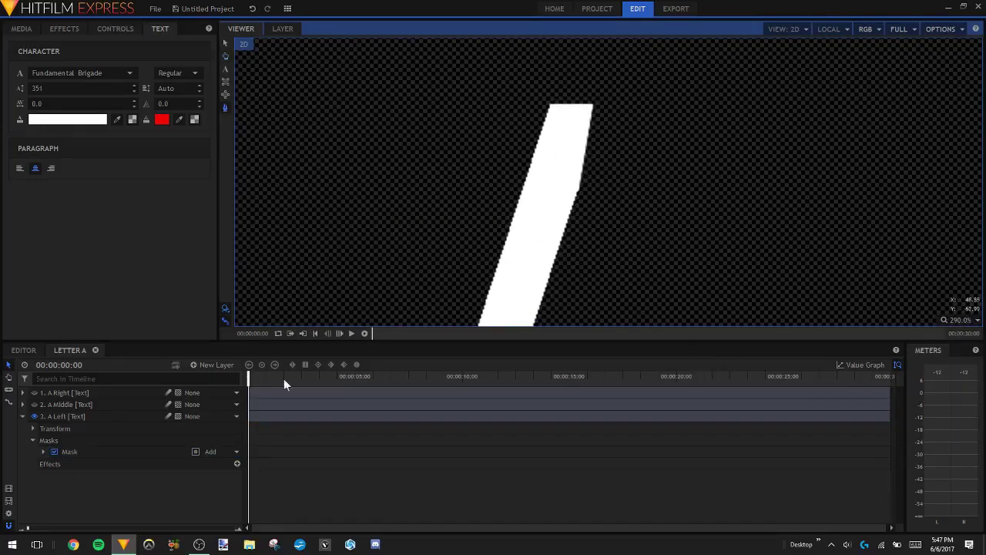
left_click(102, 449)
left_click_drag(630, 156, 588, 185)
scroll(590, 198, "up", 2)
left_click_drag(539, 108, 556, 110)
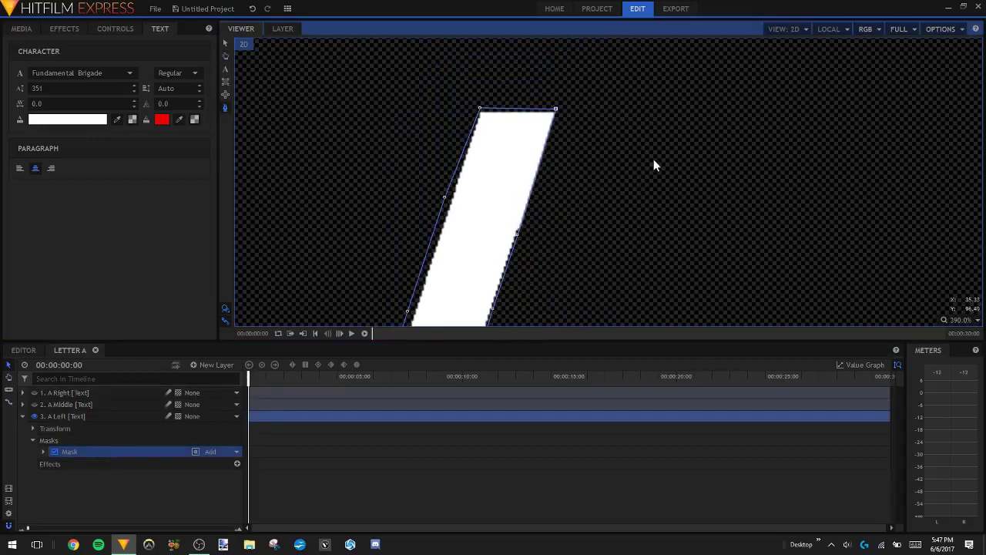
left_click(959, 328)
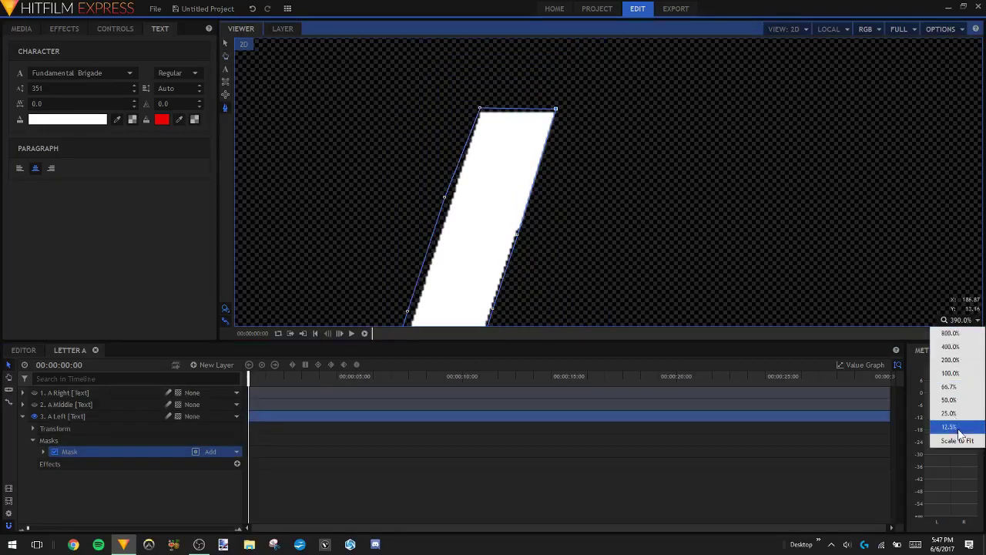
left_click(959, 439)
left_click(730, 308)
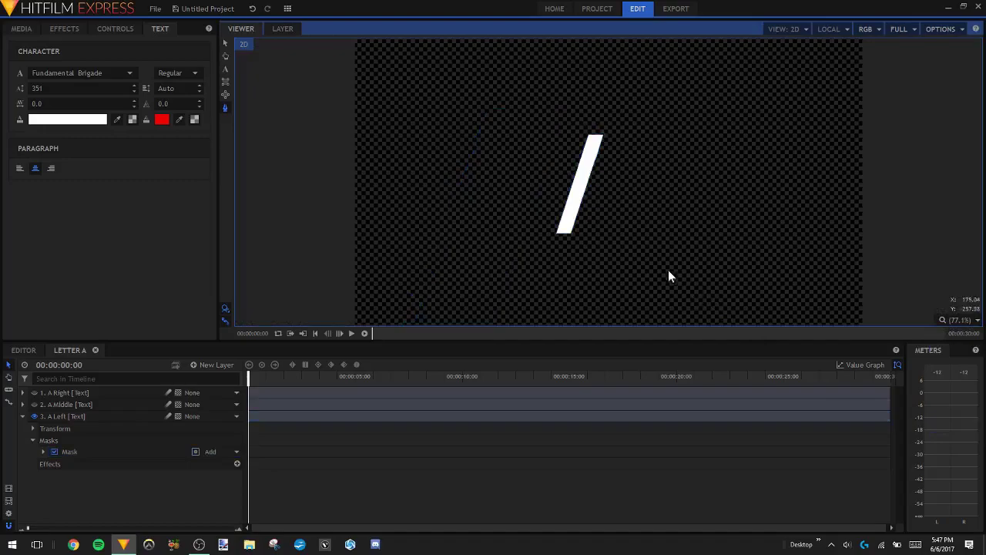
Make the A Middle layer visible again
left_click(35, 405)
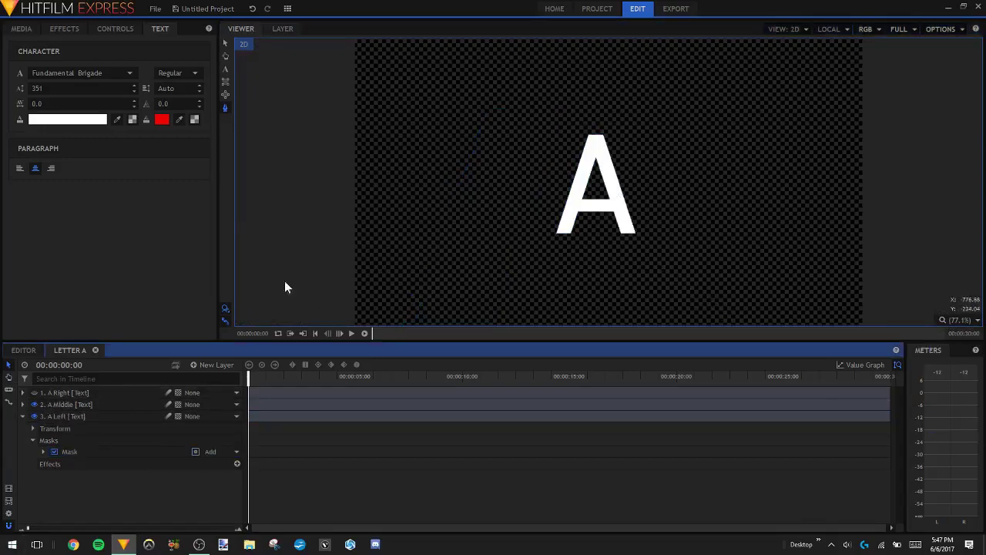
Mask the A Middle layer to the crossbar, carrying the mask's left end slightly over the left leg
left_click(22, 404)
left_click(67, 404)
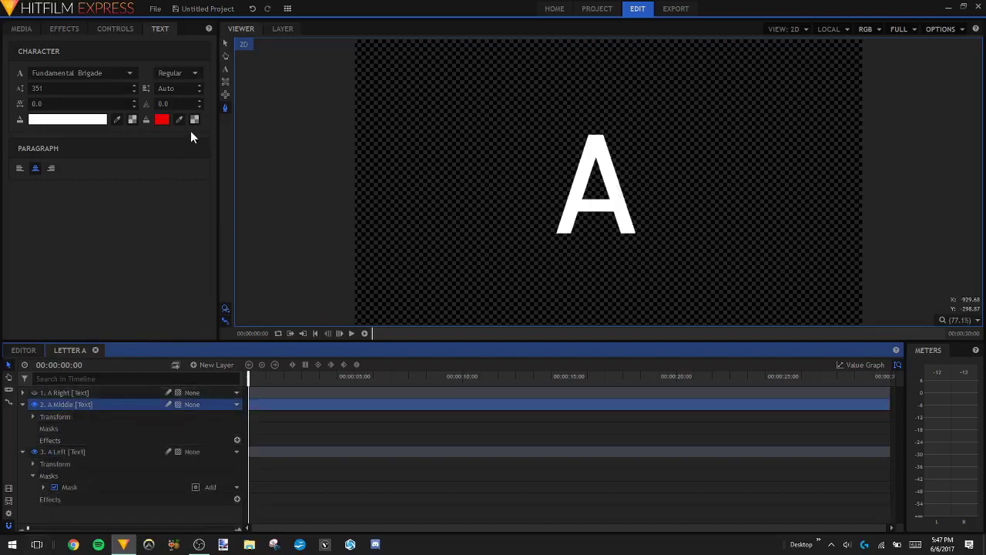
left_click(224, 107)
scroll(620, 228, "up", 1)
scroll(551, 218, "up", 5)
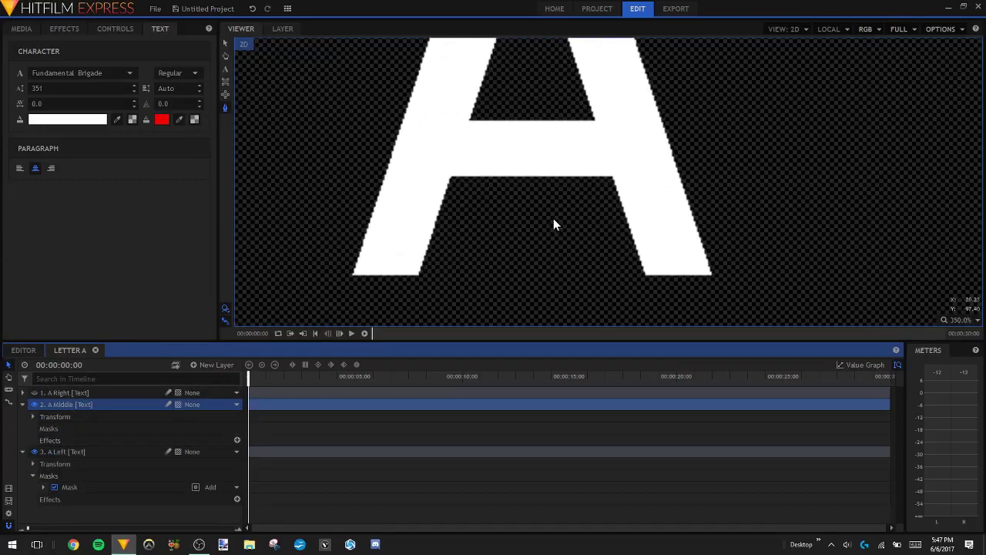
scroll(529, 236, "up", 3)
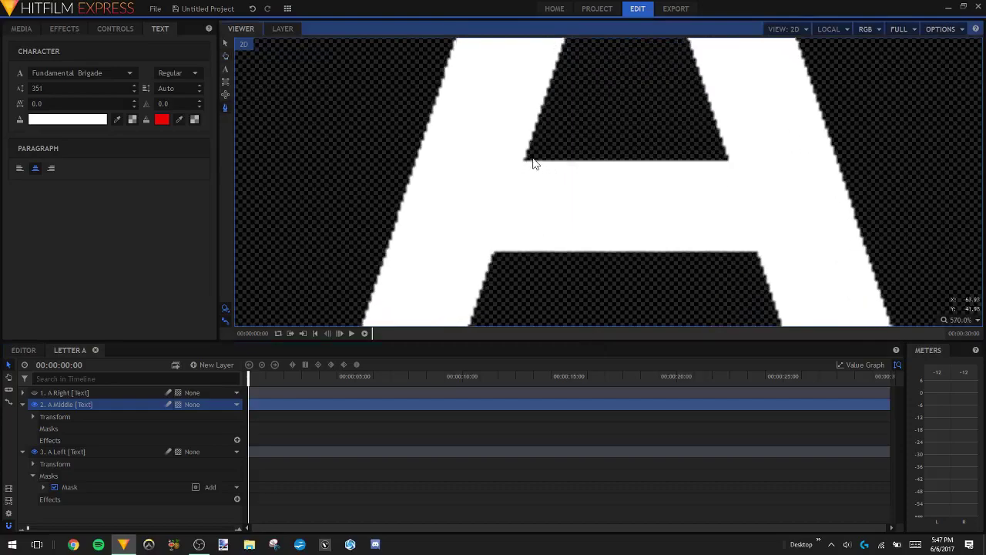
left_click(531, 158)
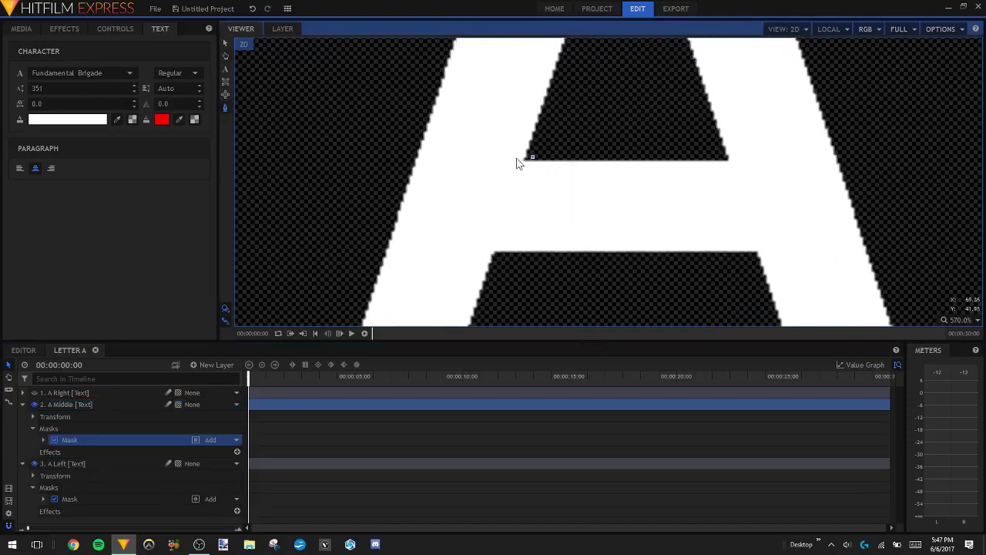
left_click(480, 251)
left_click(754, 253)
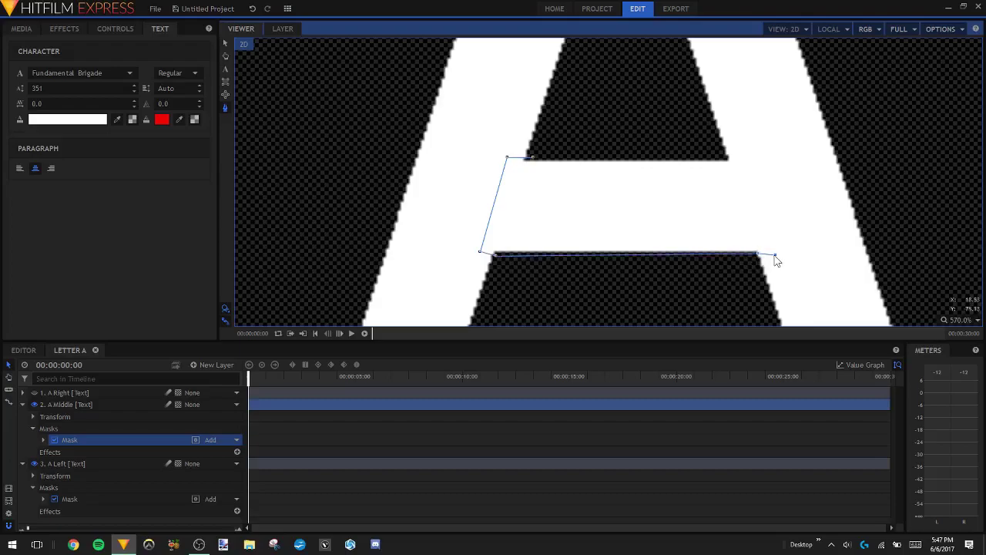
left_click(537, 162)
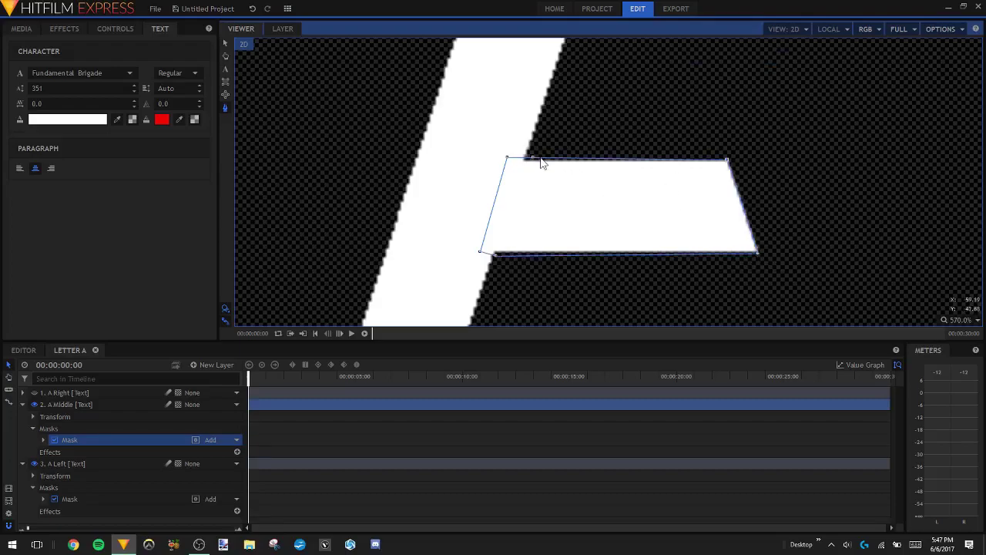
left_click(946, 319)
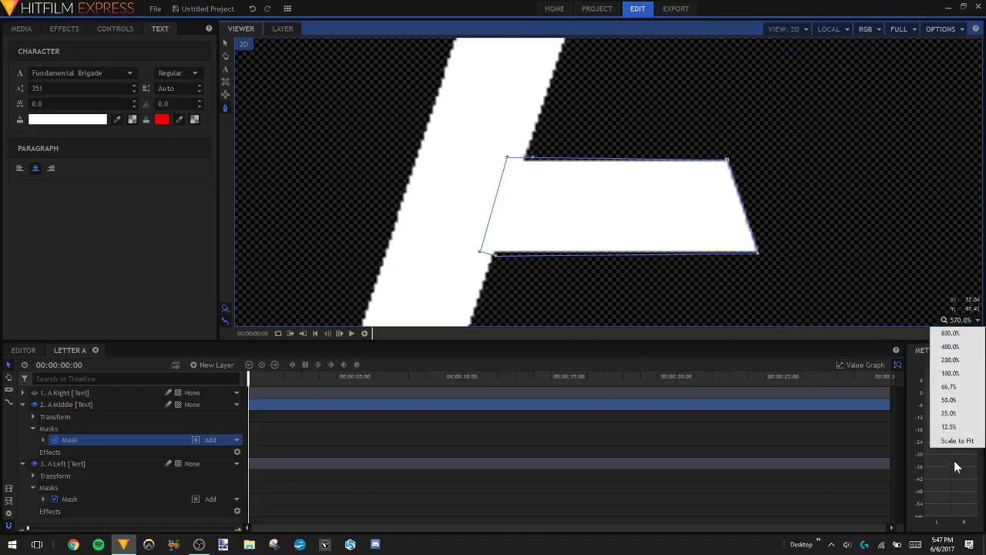
left_click(953, 442)
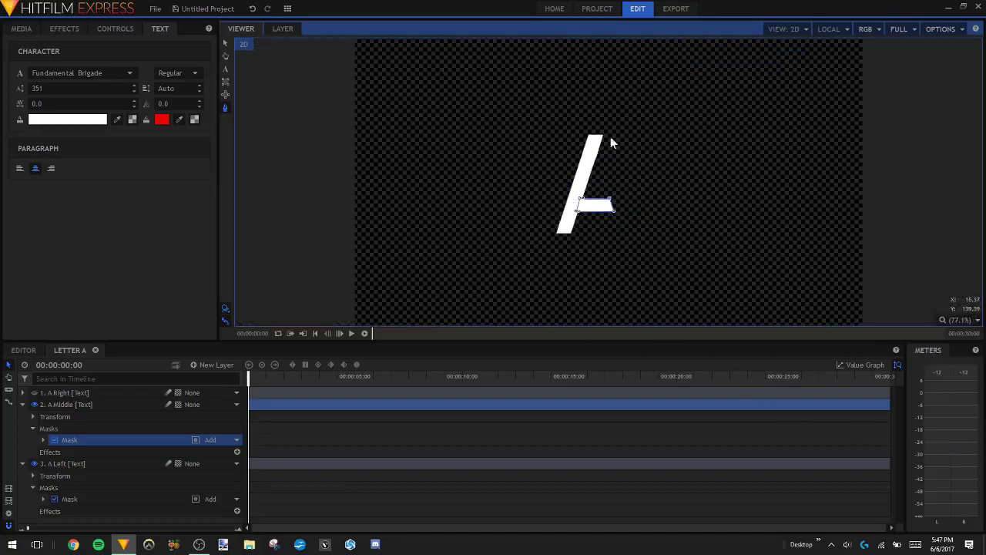
Make the A Right layer visible again
left_click(34, 393)
left_click(34, 393)
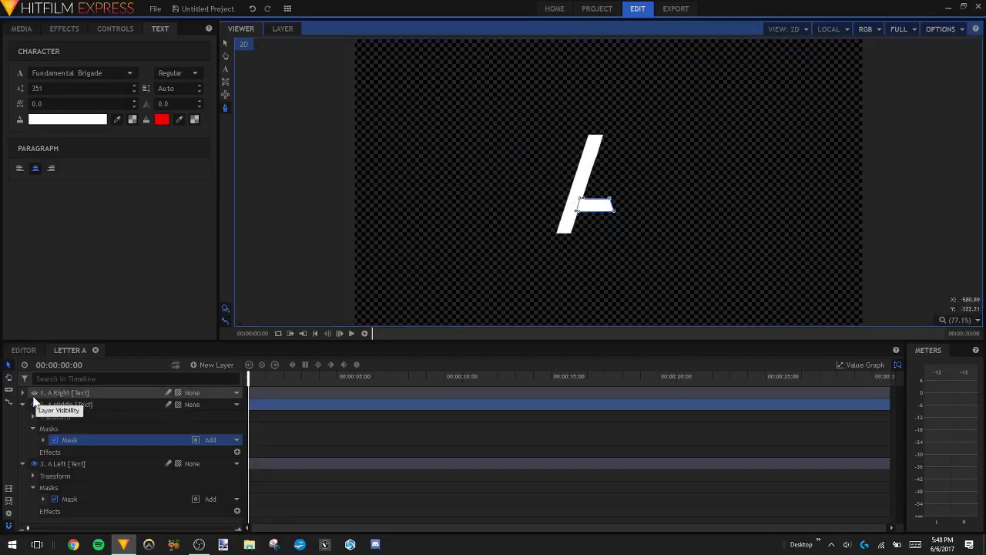
left_click(31, 393)
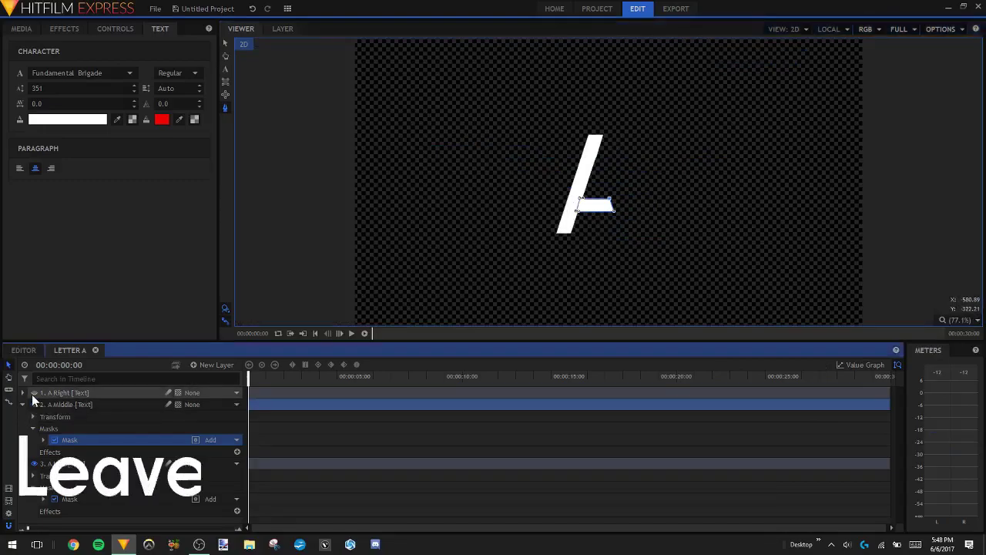
left_click(34, 393)
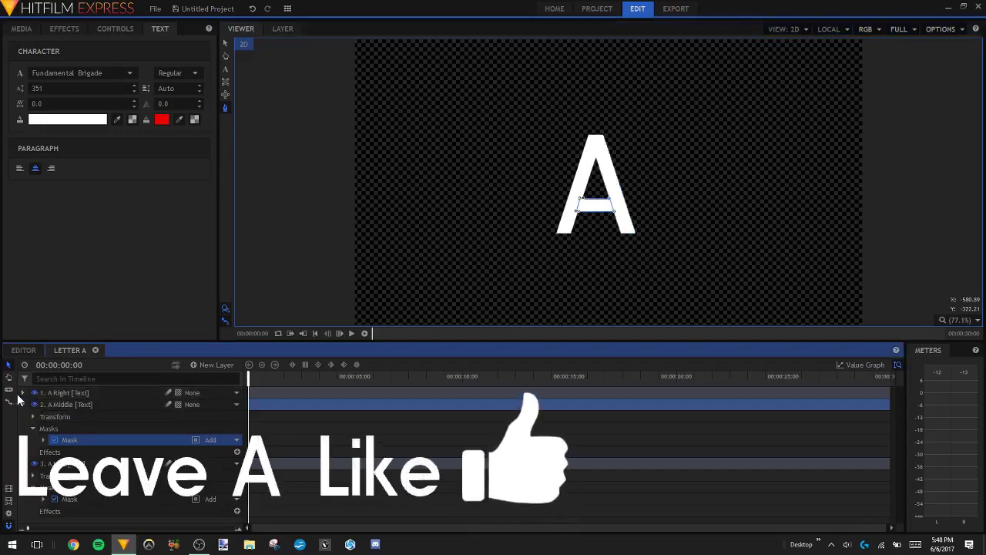
Start a mask on the A Right layer with points at the right leg's bottom outer and inner corners and the crossbar's lower junction
left_click(73, 393)
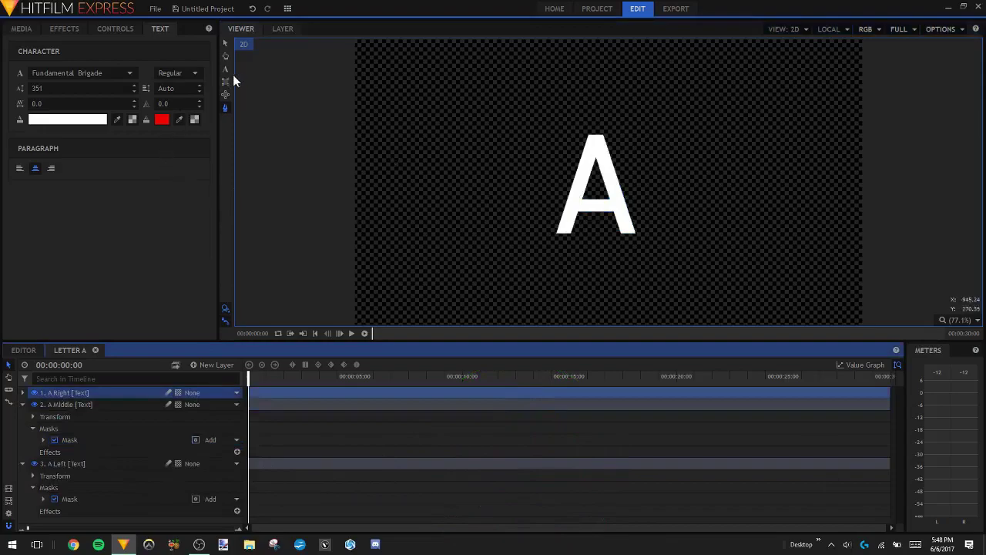
scroll(793, 252, "up", 5)
scroll(696, 236, "up", 1)
left_click_drag(537, 176, 801, 256)
scroll(801, 256, "up", 2)
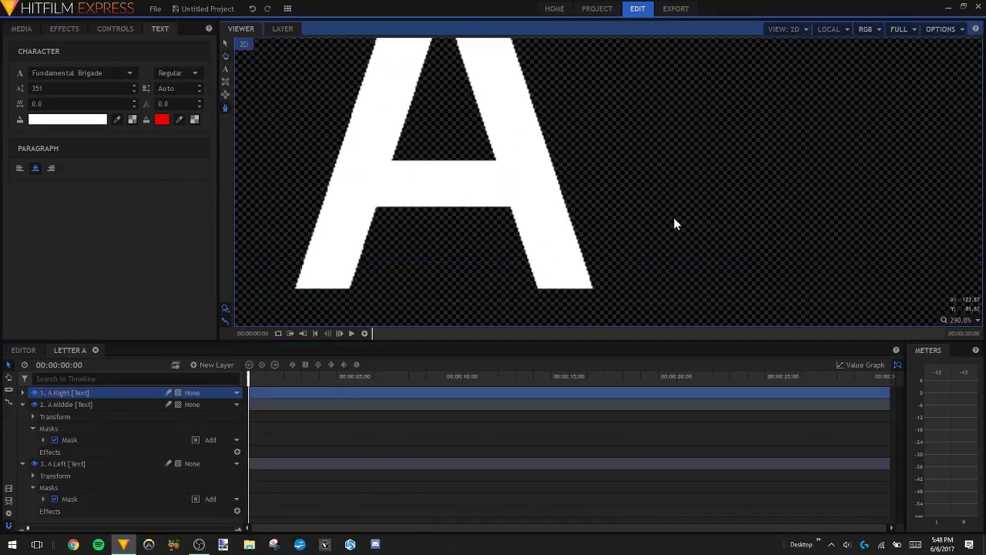
scroll(673, 217, "up", 5)
left_click_drag(617, 235, 685, 118)
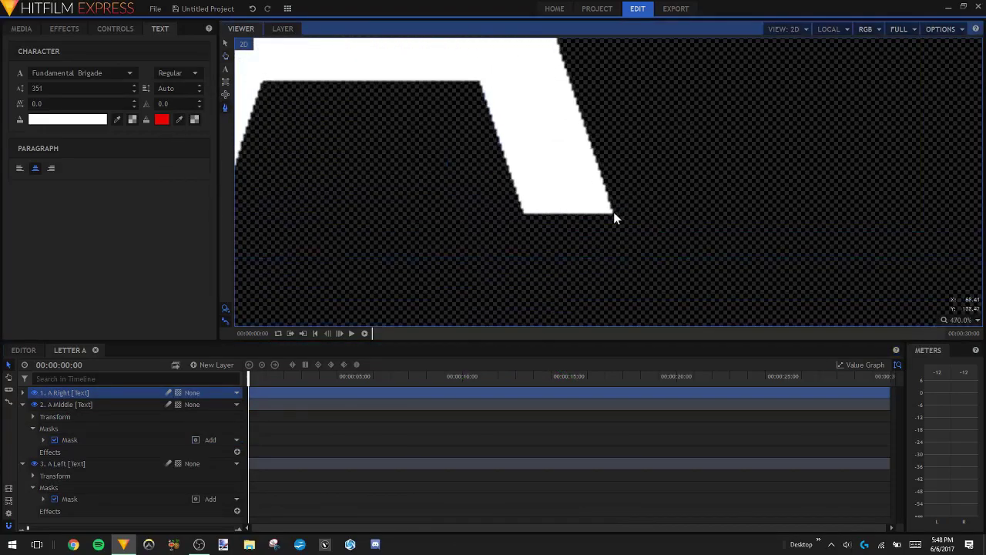
left_click(617, 215)
left_click(523, 216)
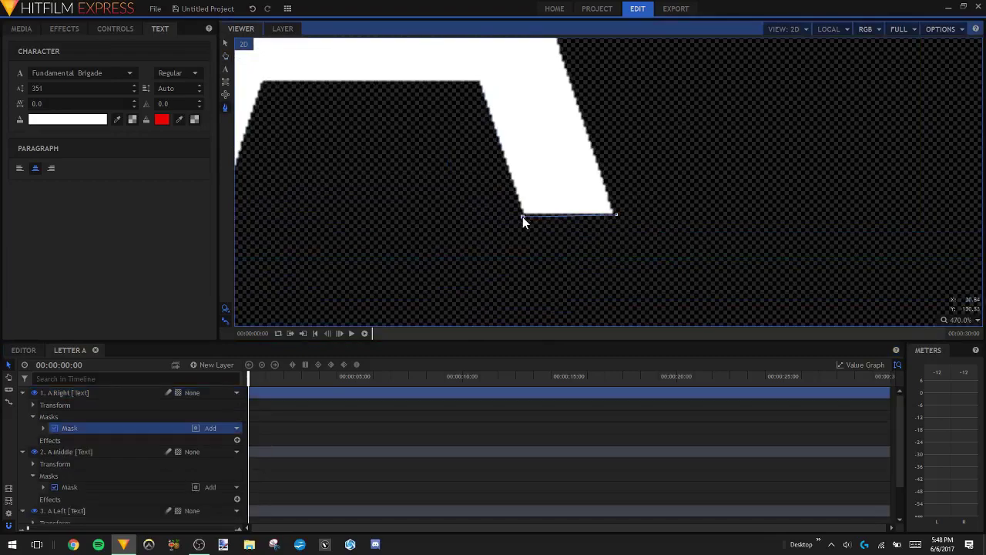
left_click(478, 82)
Extend the A Right mask up the stroke's inner edge, past the inner apex, to just above the letter's top left corner
left_click_drag(567, 98, 711, 314)
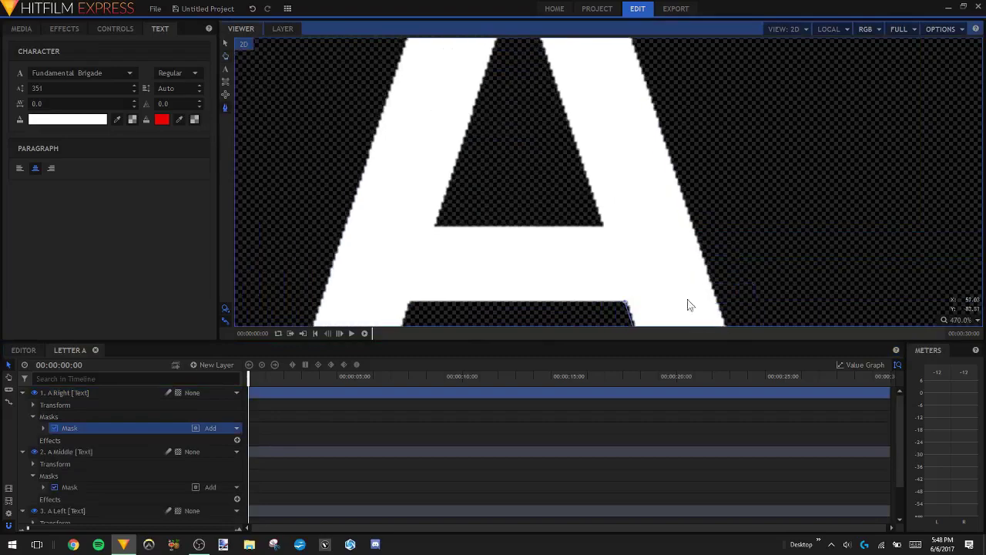
left_click_drag(535, 66, 605, 340)
left_click(529, 66)
left_click(519, 123)
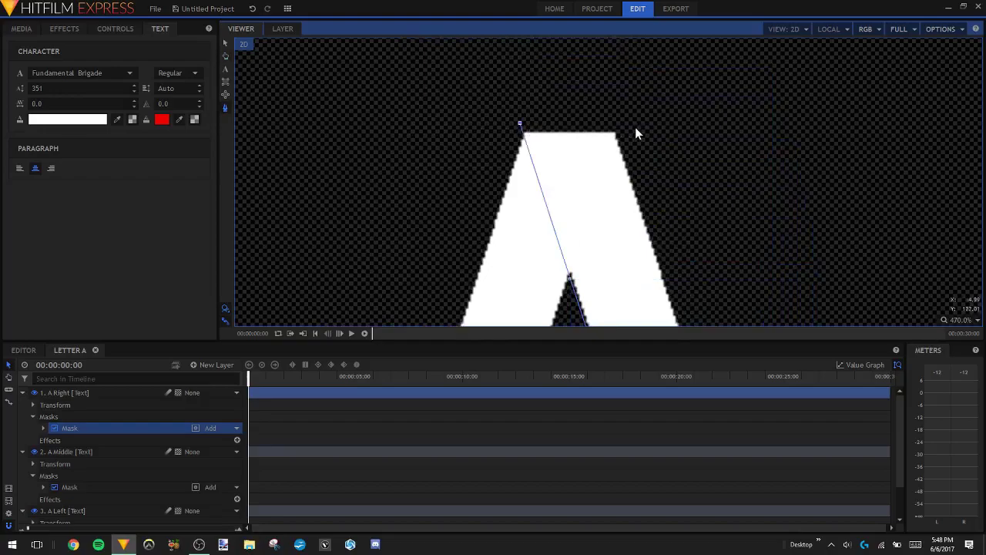
Complete the A Right mask down the outside of the right stroke, close it at the bottom corner and deselect it in the full-frame view
left_click(681, 258)
left_click_drag(740, 312, 607, 64)
left_click(626, 194)
mouse_move(639, 212)
left_mouse_down()
mouse_move(572, 38)
mouse_move(640, 163)
mouse_move(618, 107)
left_mouse_up()
left_click(623, 189)
left_click(609, 203)
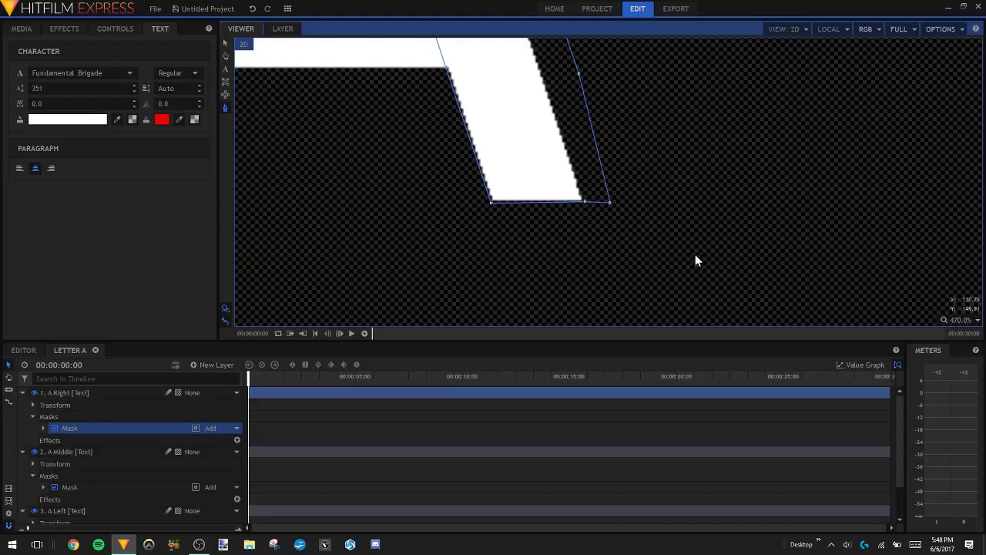
left_click(947, 324)
left_click(951, 444)
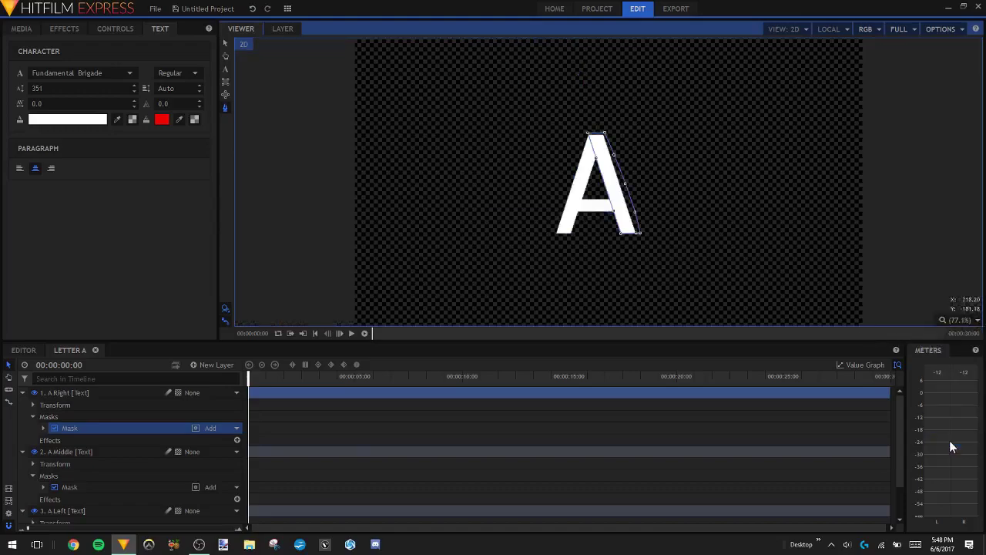
left_click(624, 305)
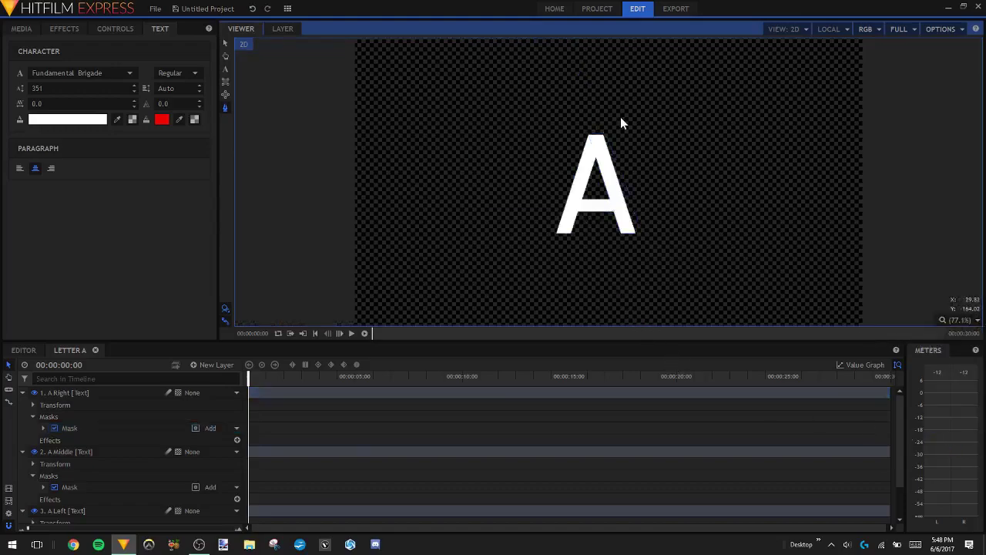
Toggle the A Right layer's visibility several times to check its masked stroke, leaving it visible
left_click(32, 395)
left_click(32, 395)
left_click(32, 395)
left_click(33, 396)
left_click(32, 395)
left_click(33, 396)
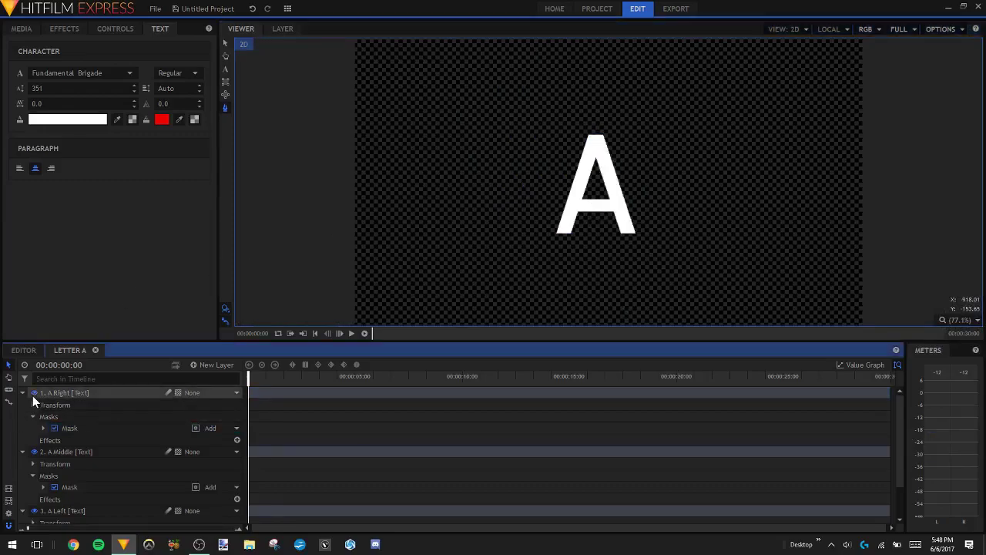
left_click(32, 395)
left_click(32, 395)
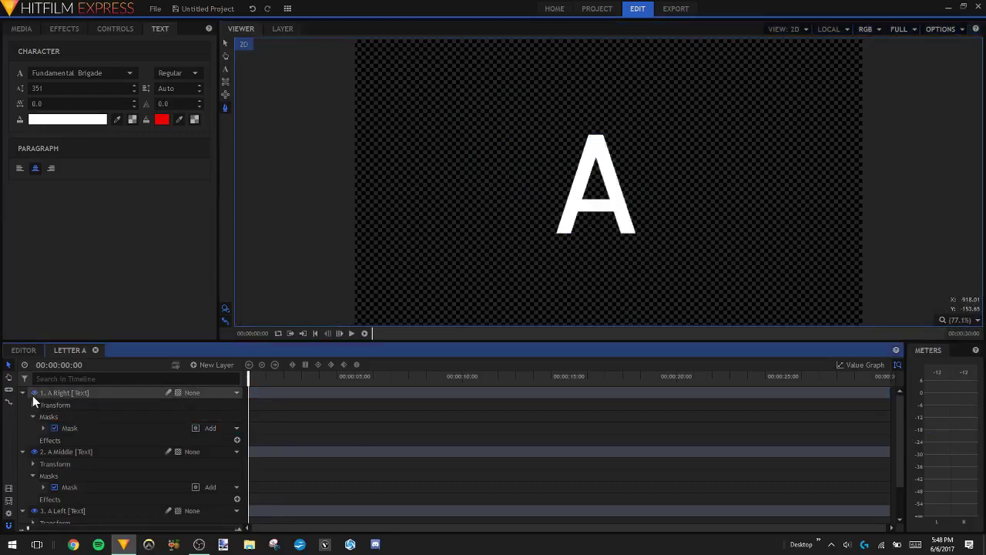
Toggle the A Middle layer's visibility several times to check the masked crossbar, leaving it visible
left_click(35, 453)
left_click(36, 453)
left_click(35, 452)
left_click(35, 452)
left_click(36, 452)
left_click(36, 452)
Toggle the A Left layer's visibility several times to check its masked stroke, leaving it visible
scroll(36, 453, "down", 2)
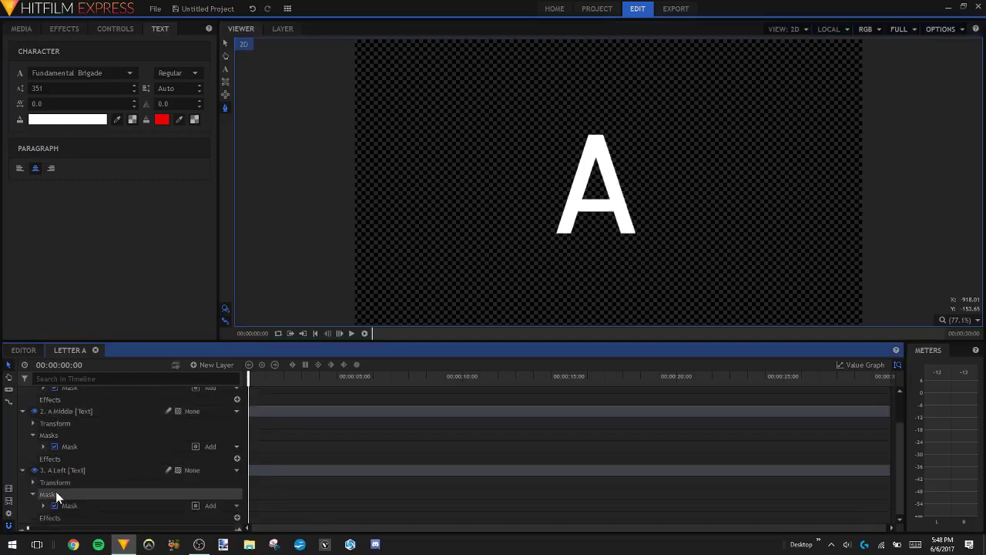
left_click(34, 469)
left_click(34, 469)
left_click(34, 469)
left_click(34, 470)
left_click(34, 469)
left_click(34, 470)
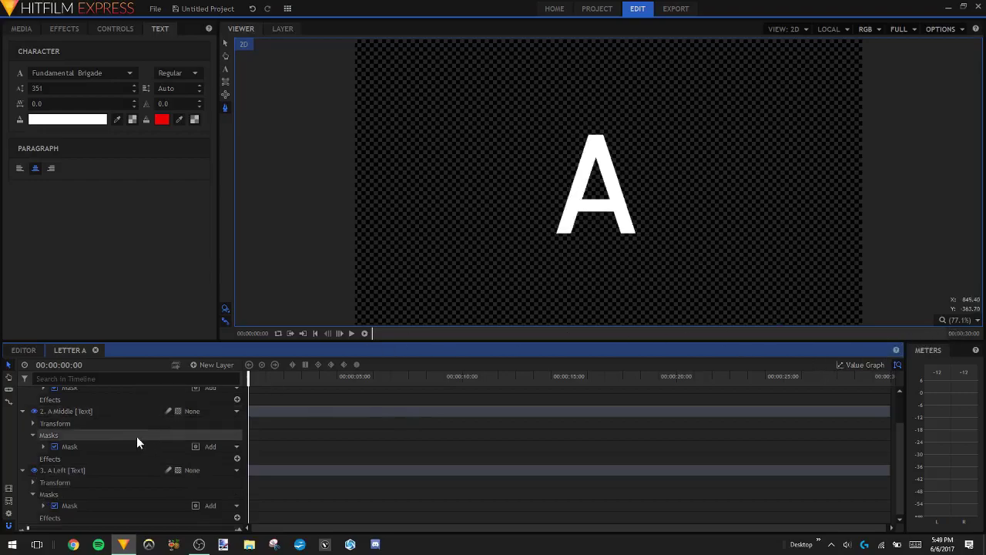
Collapse the properties of the A Right and A Middle layers in the timeline
scroll(138, 436, "up", 2)
left_click(21, 394)
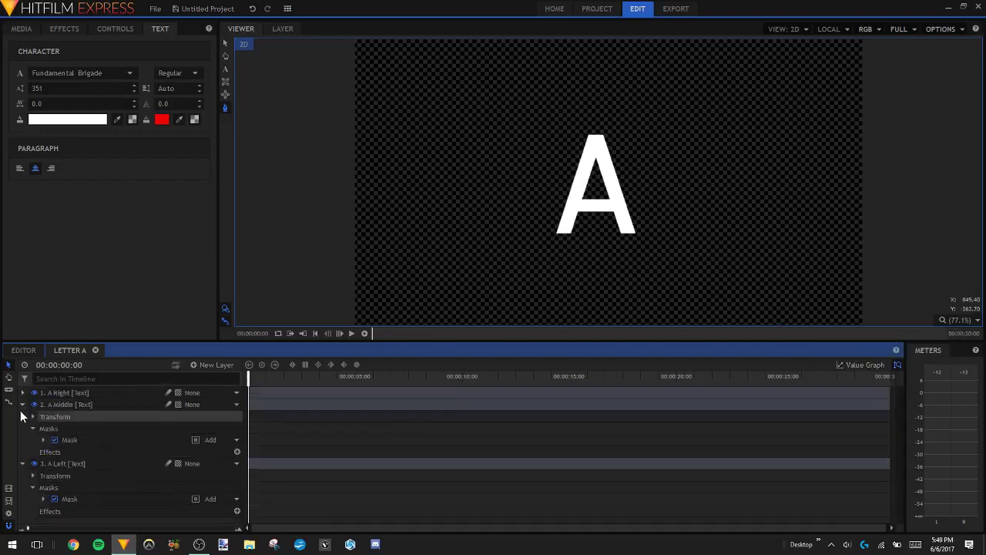
left_click(22, 404)
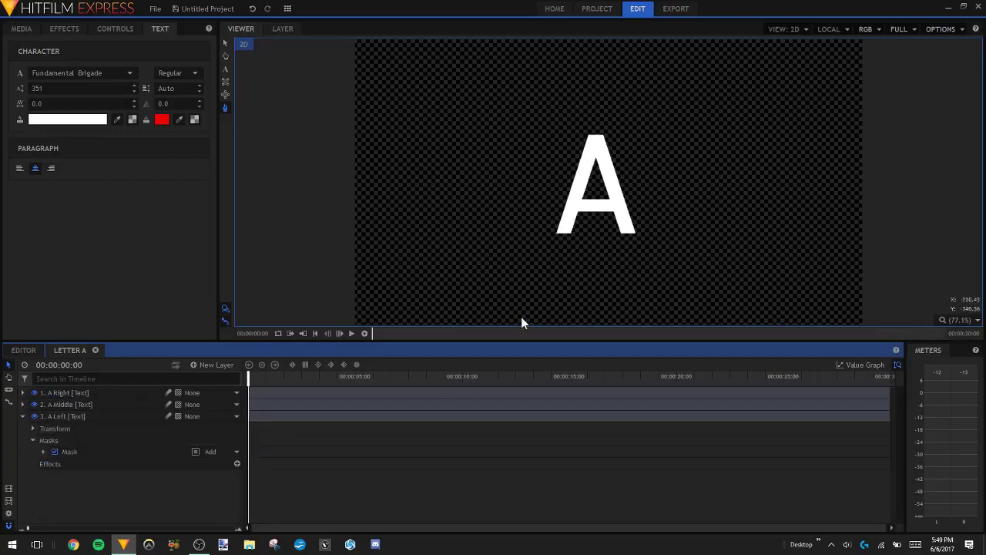
Keyframe the A Left mask's Position at the start of the timeline with the value -123, -261
left_click(43, 453)
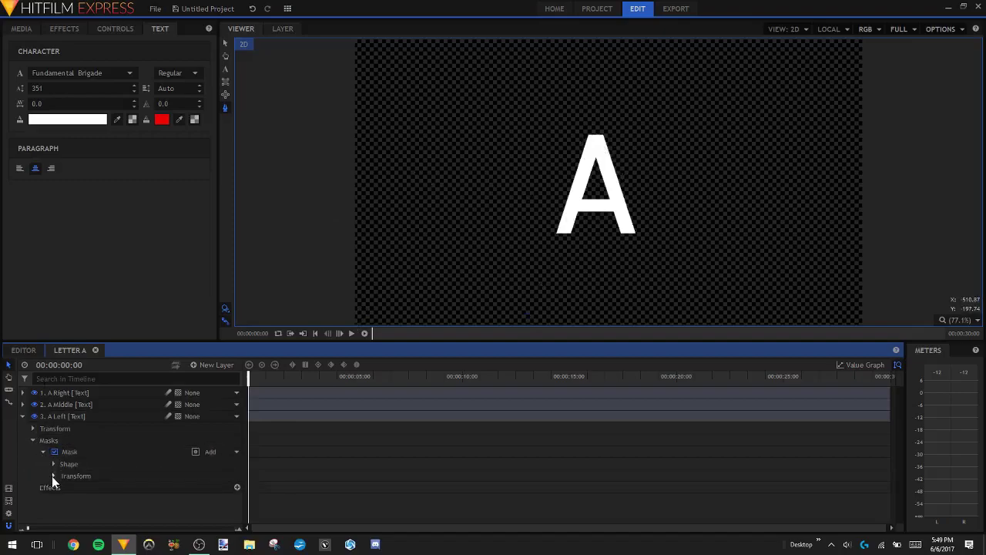
left_click(52, 476)
scroll(83, 489, "down", 1)
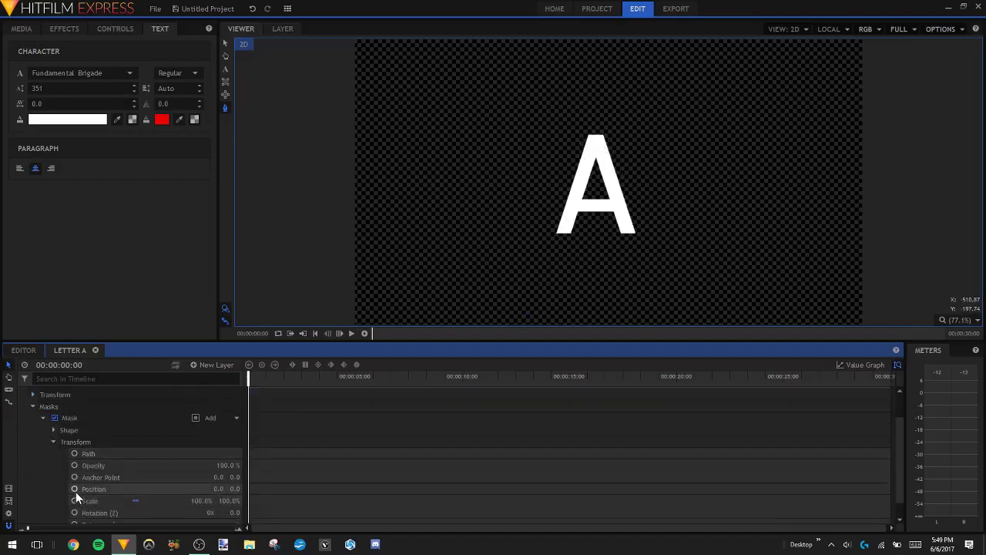
left_click(74, 490)
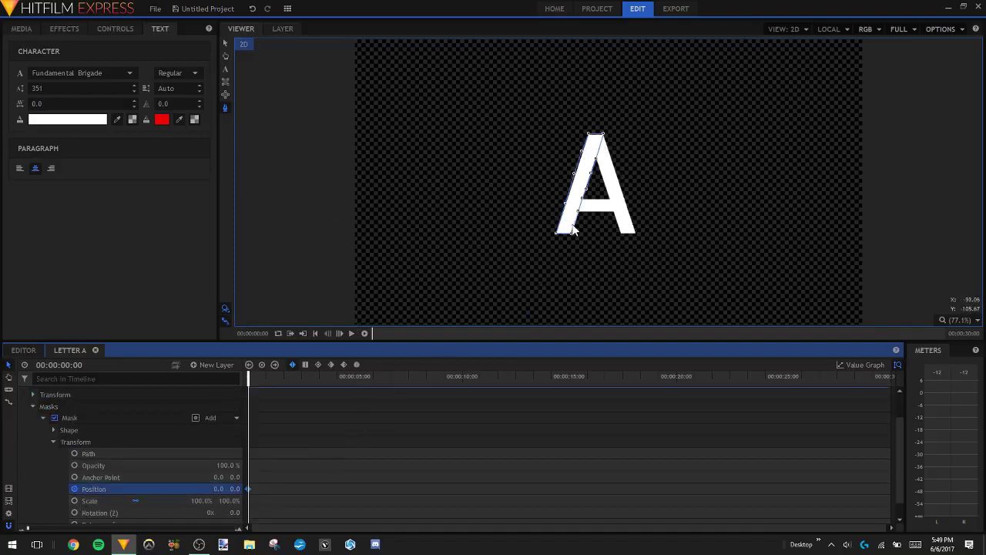
left_click_drag(231, 488, 308, 489)
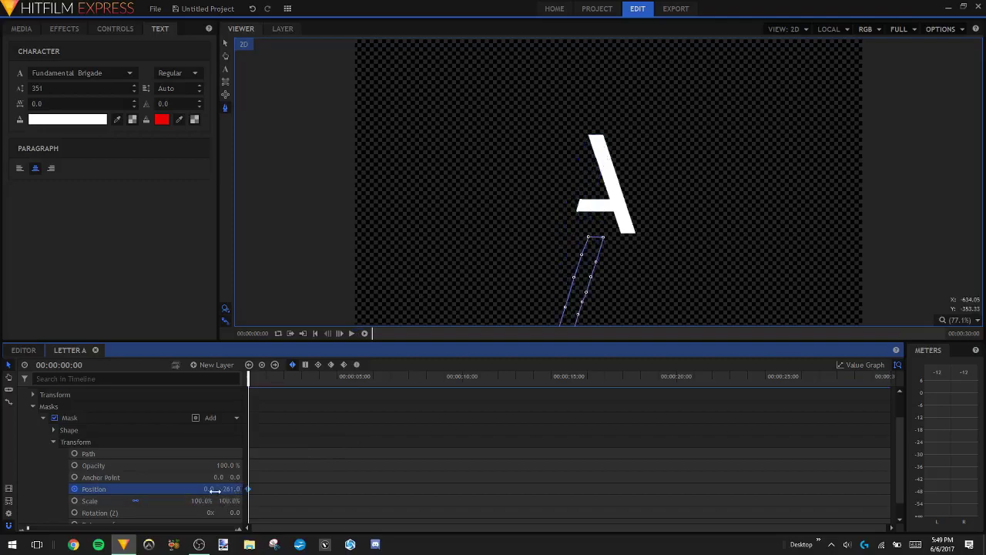
left_click_drag(208, 488, 238, 489)
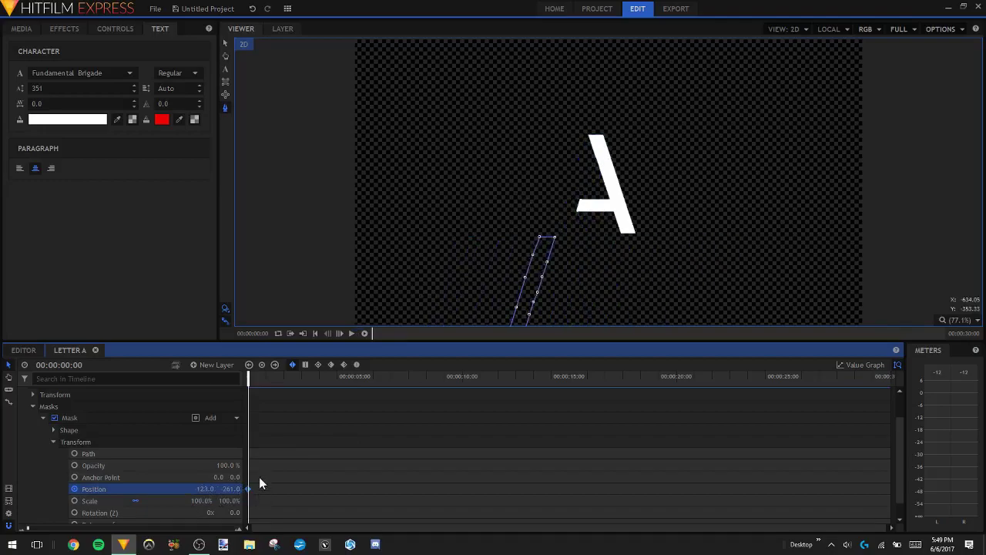
Set the A Left mask's Position to 0, 0 at 00:00:00:50 and play the animation from the start
left_click_drag(76, 528, 114, 534)
left_click_drag(319, 431, 645, 404)
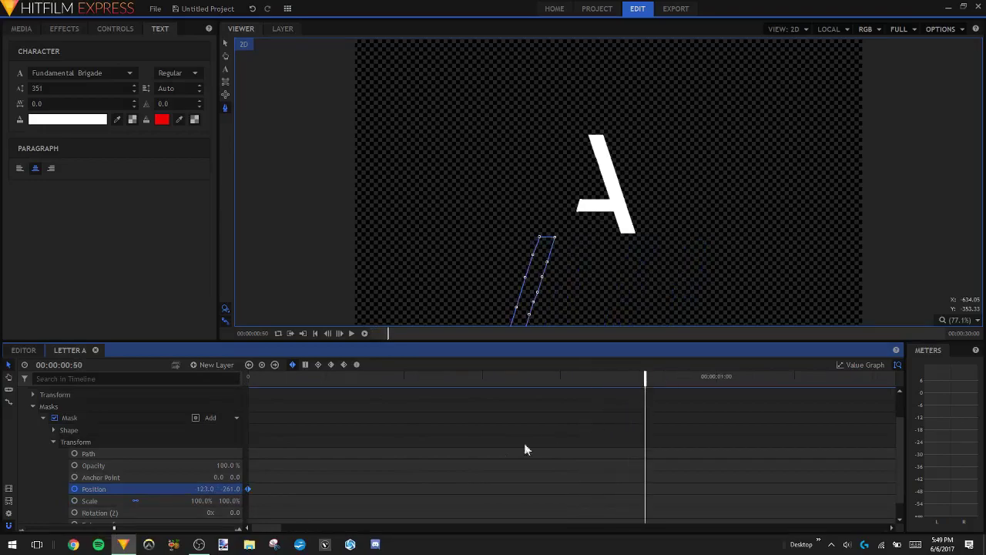
left_click(231, 489)
type("0")
key("Return")
left_click(219, 490)
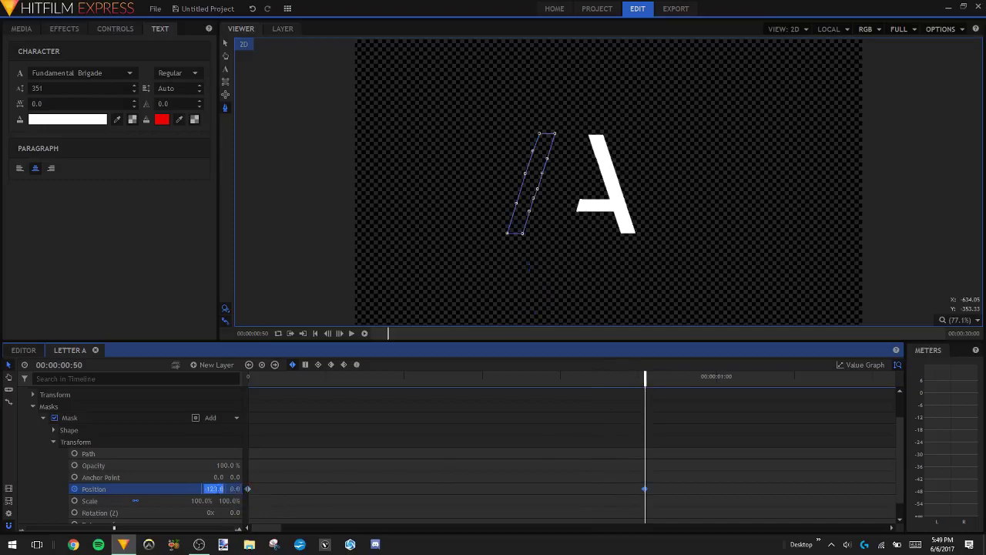
type("0")
key("Return")
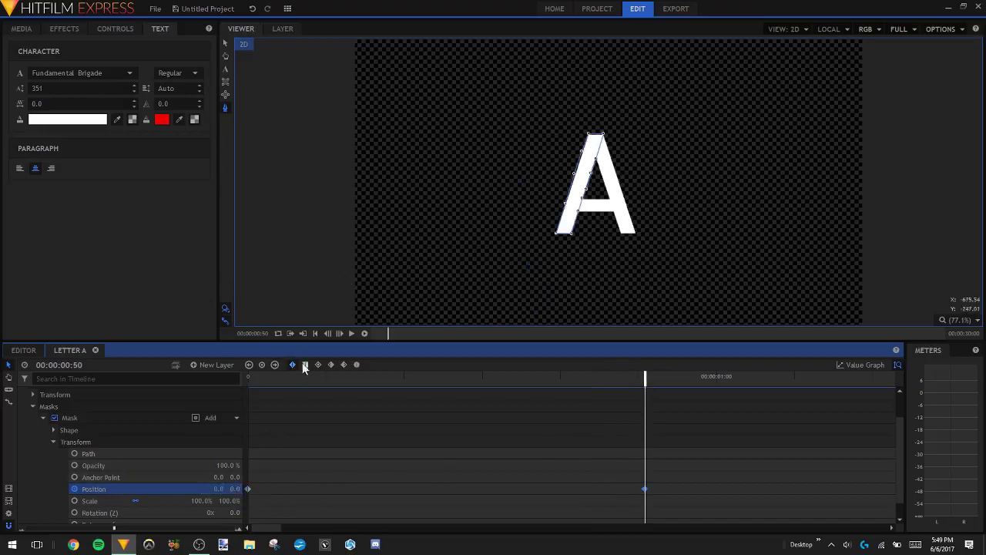
left_click(315, 333)
left_click(352, 333)
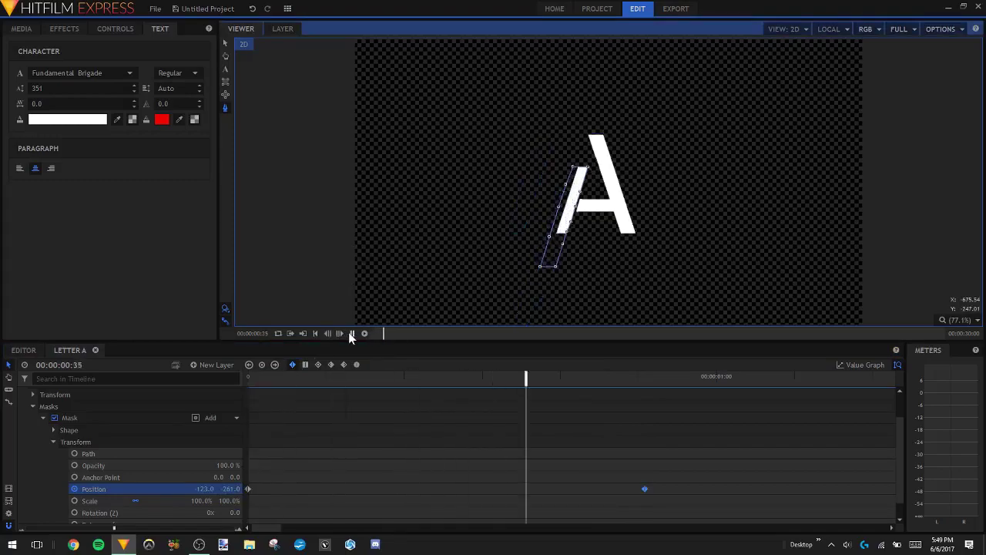
Stop playback and set the A Left mask's Position X to -94 at the start of the timeline
left_click(351, 332)
left_click_drag(562, 379, 197, 417)
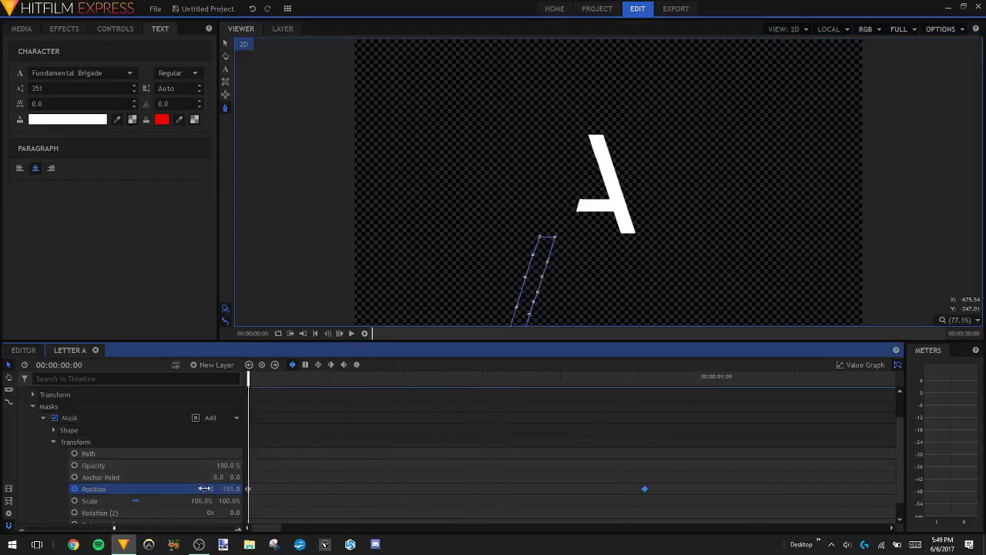
left_click_drag(208, 491, 217, 491)
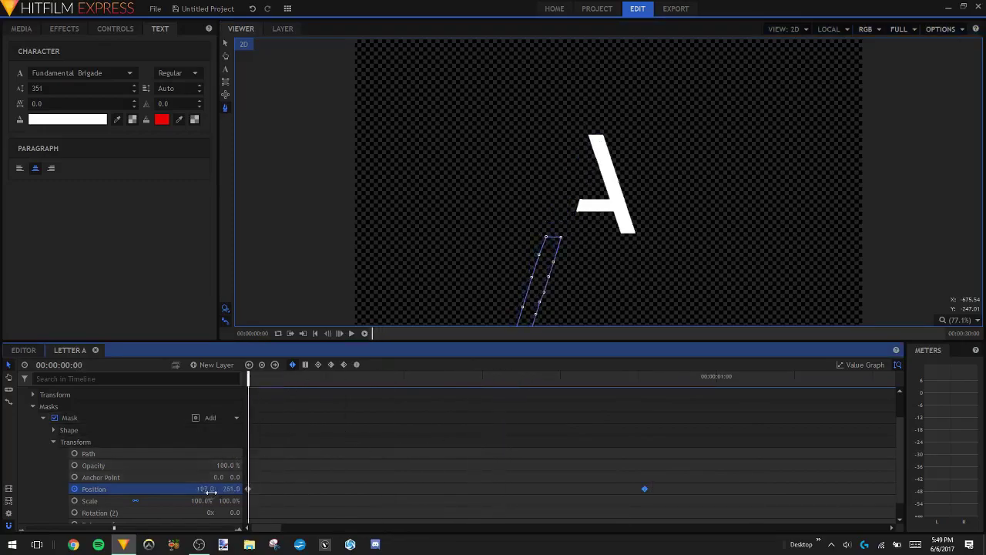
mouse_move(255, 376)
left_mouse_down()
mouse_move(387, 374)
mouse_move(248, 375)
left_mouse_up()
left_click_drag(208, 488, 217, 488)
mouse_move(250, 378)
left_mouse_down()
mouse_move(422, 393)
mouse_move(271, 378)
left_mouse_up()
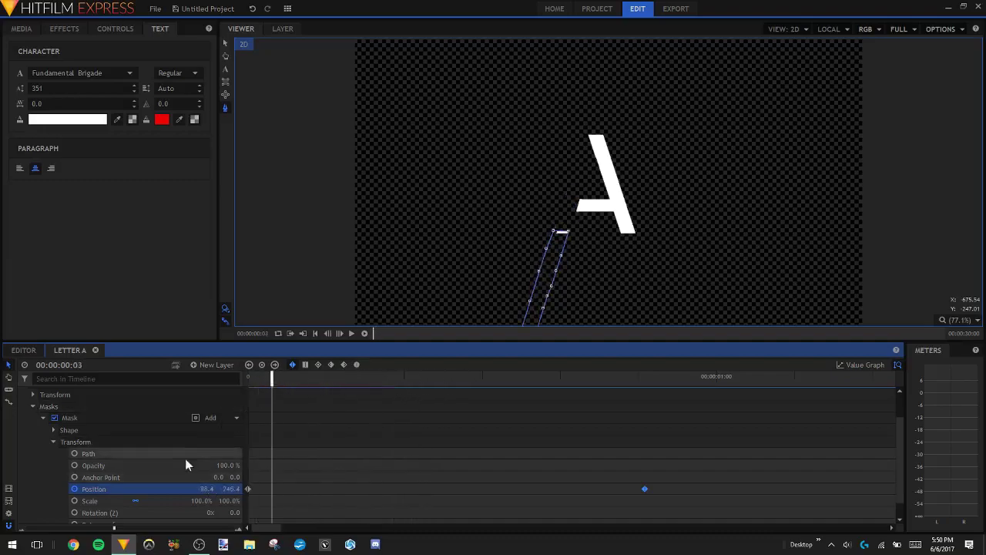
left_click_drag(206, 488, 215, 488)
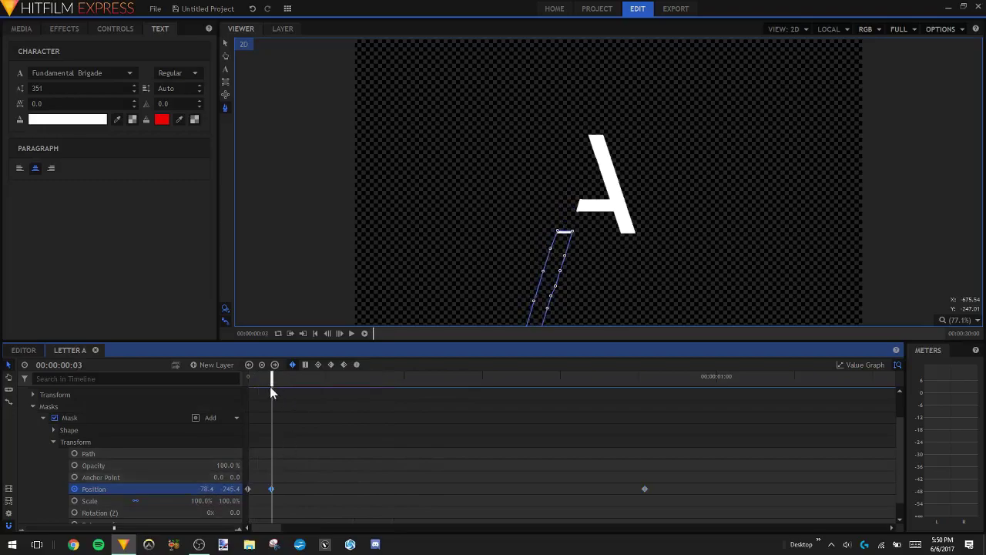
key("Delete")
Set the A Left mask's Position X to -86 at the start of the timeline and play the animation
left_click_drag(271, 379, 247, 378)
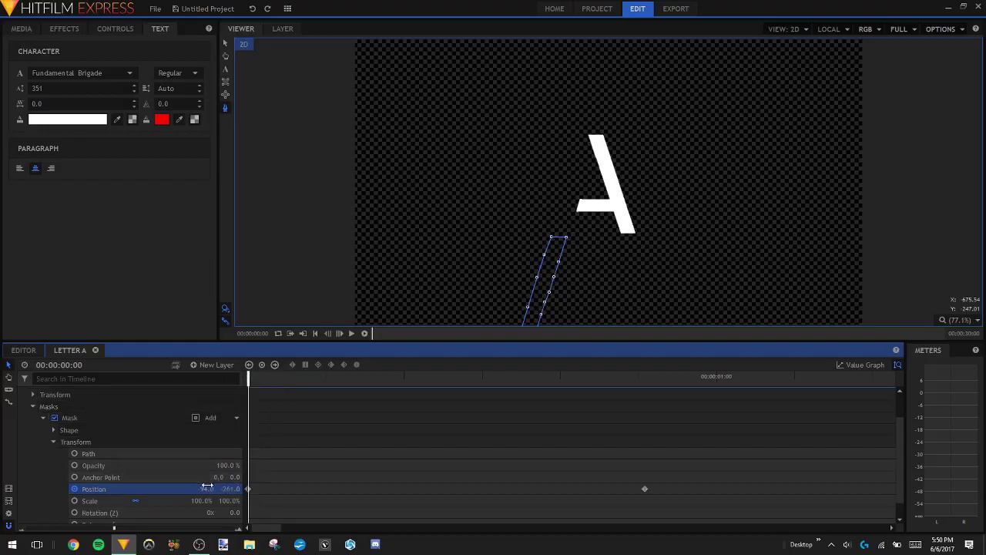
left_click_drag(206, 488, 209, 489)
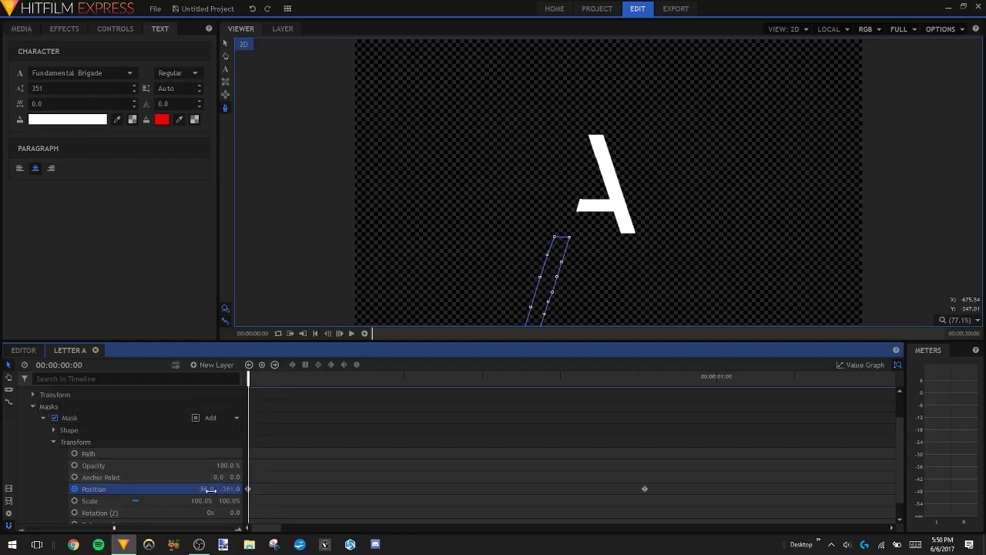
left_click_drag(259, 379, 249, 432)
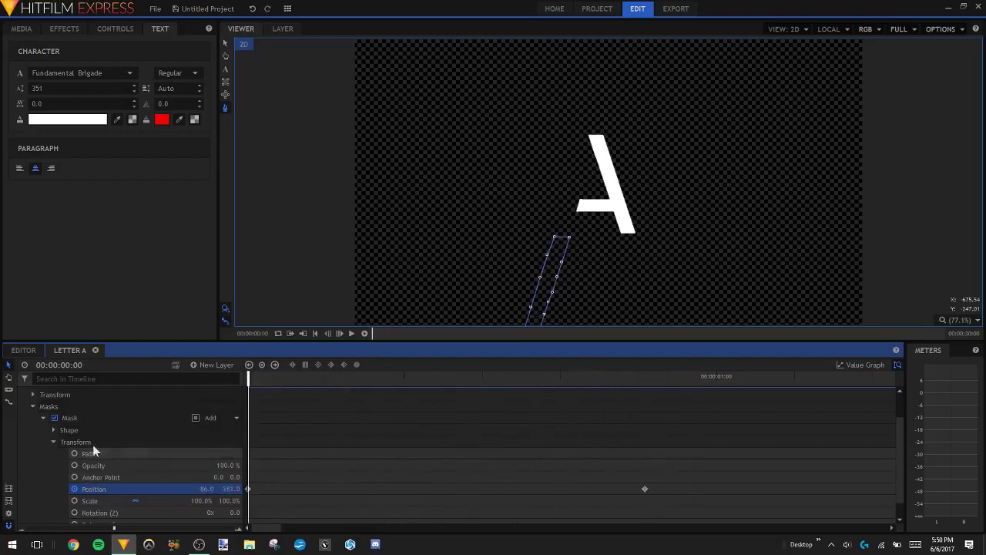
left_click(351, 333)
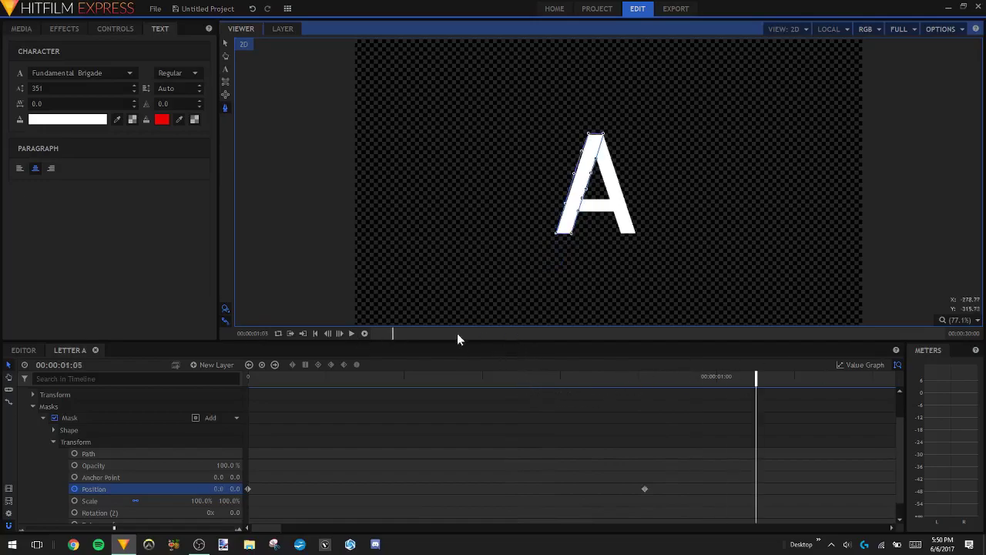
Expand the A Middle layer down to its mask's Transform properties
left_click(596, 208)
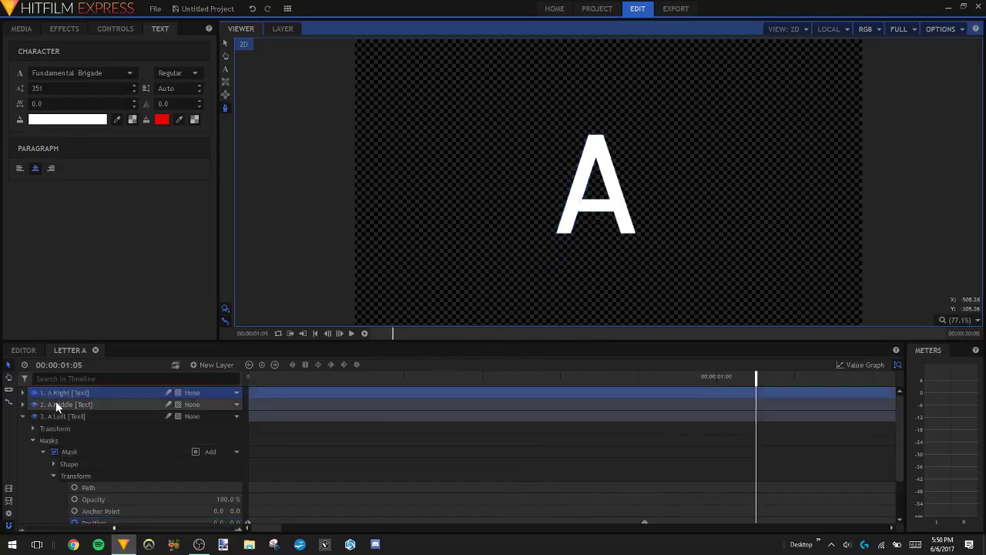
left_click(23, 405)
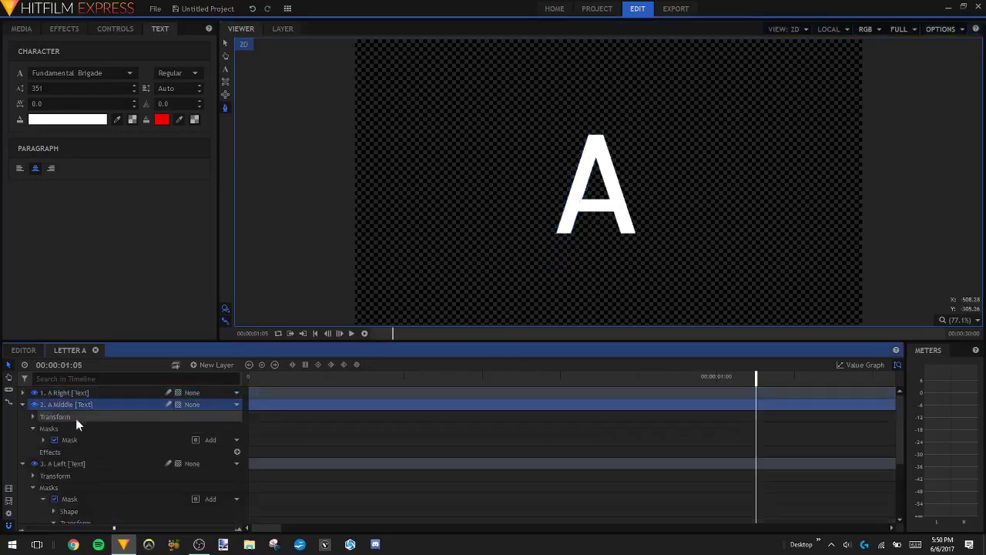
scroll(87, 471, "down", 2)
scroll(77, 433, "up", 2)
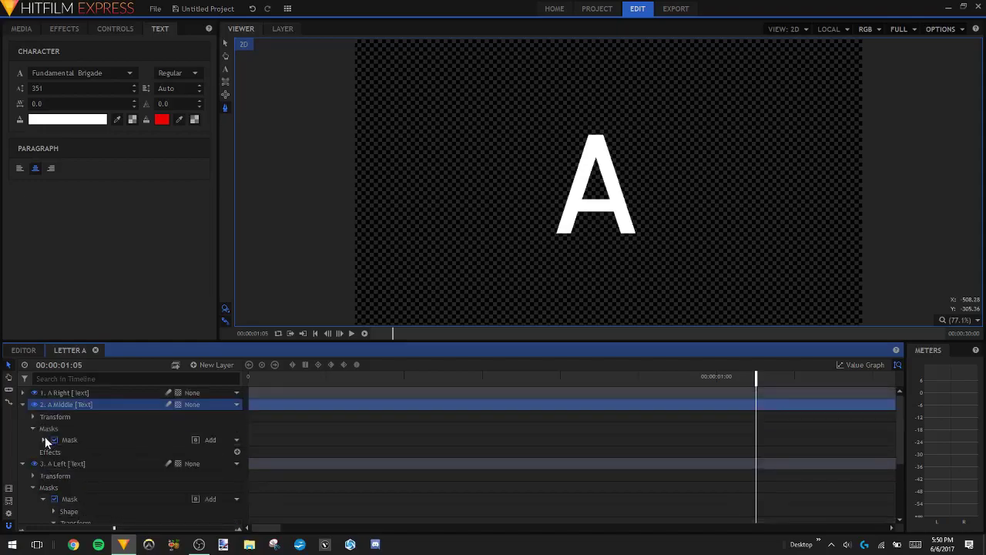
left_click(43, 440)
left_click(53, 464)
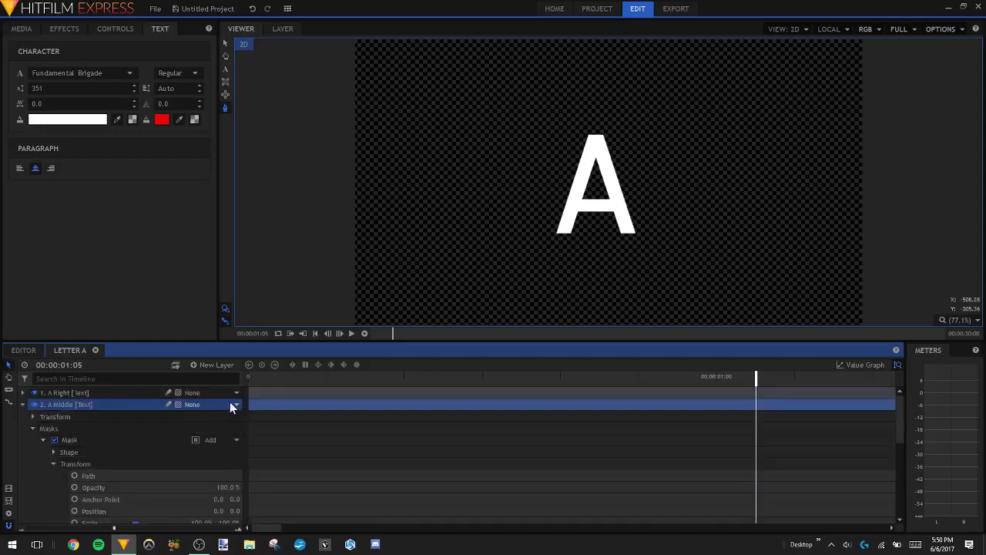
Keyframe the A Middle mask's Position at 00:00:00:20 with the value -142, 0
left_click_drag(265, 382, 248, 380)
scroll(299, 449, "down", 3)
scroll(299, 450, "up", 2)
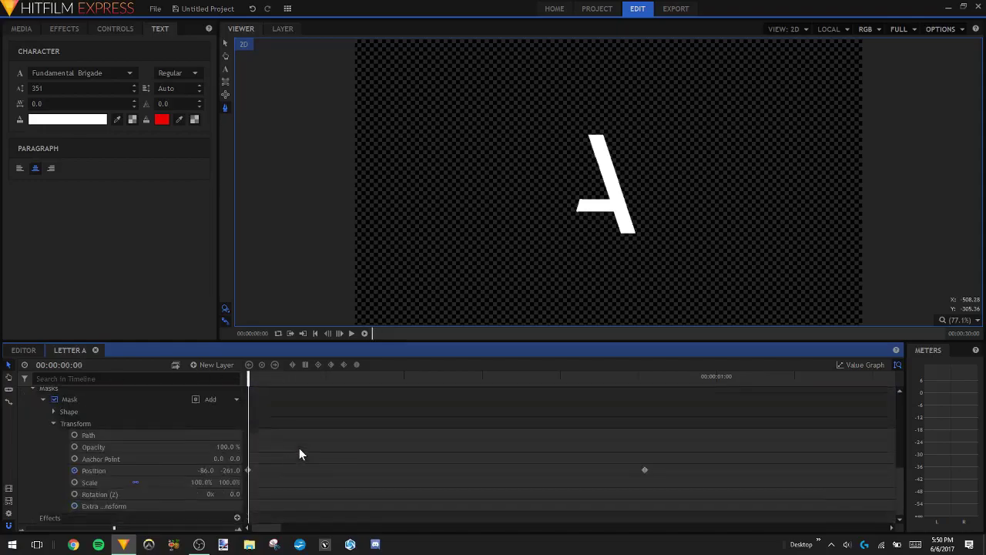
left_click_drag(249, 377, 406, 382)
scroll(493, 435, "up", 2)
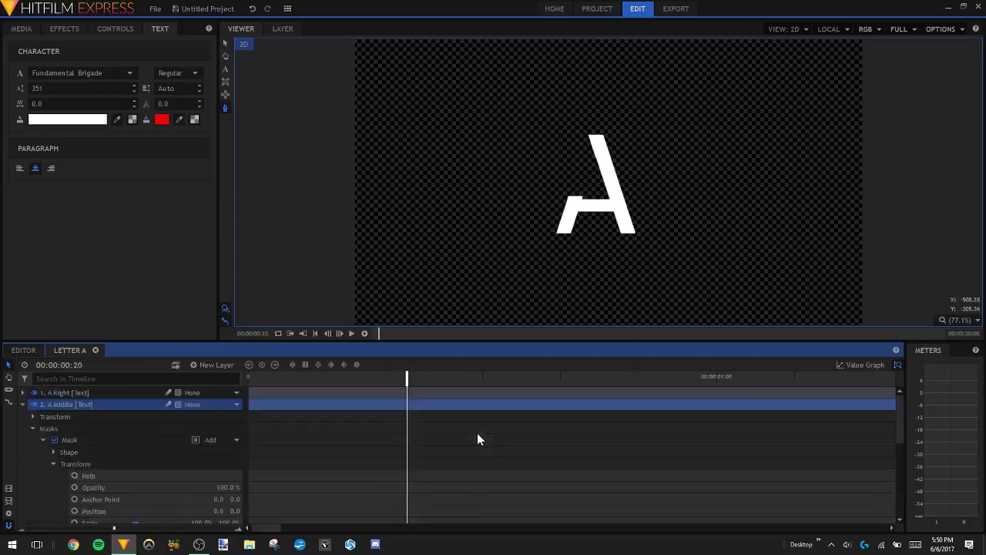
scroll(66, 463, "down", 2)
left_click(91, 477)
left_click_drag(232, 477, 233, 477)
key("ctrl+z")
left_click_drag(218, 476, 111, 477)
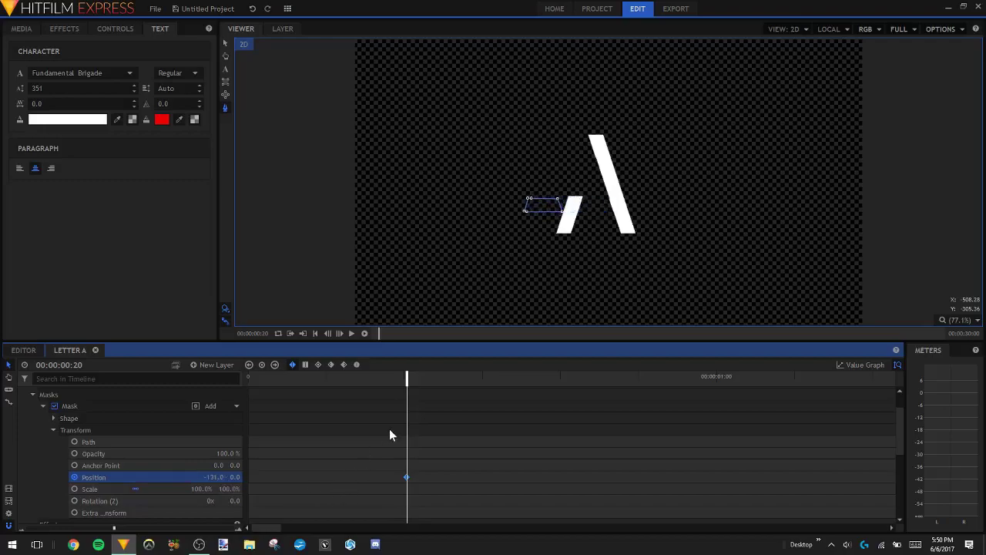
left_click_drag(214, 477, 205, 477)
Set the A Middle mask's Position X to 0 at 00:00:01:01 and play the animation from the start
left_click_drag(406, 375, 723, 390)
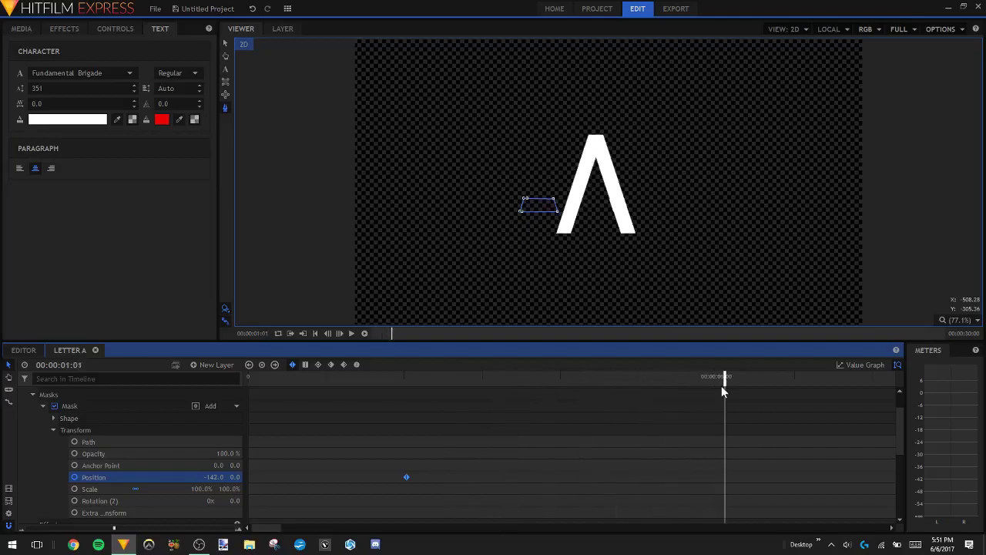
left_click(222, 477)
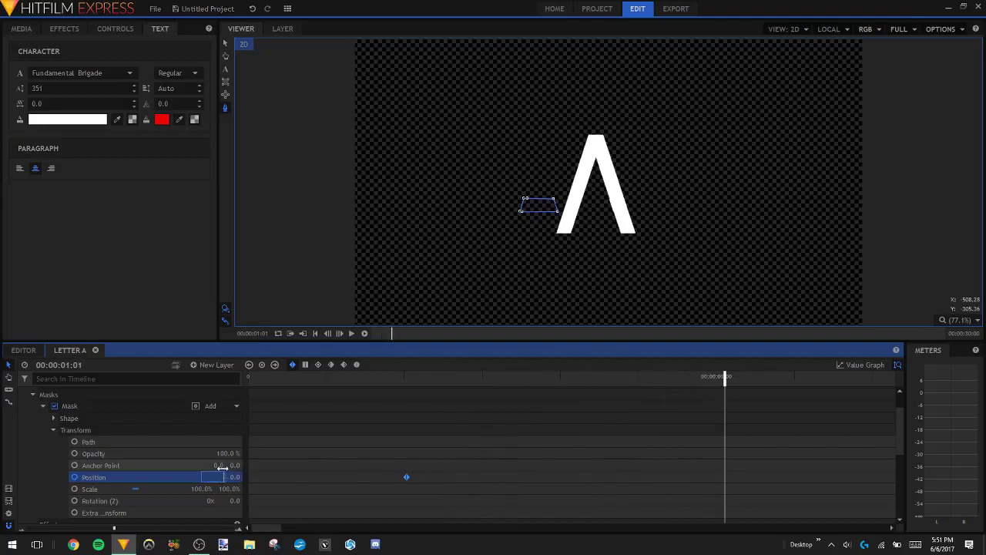
type("0")
key("Return")
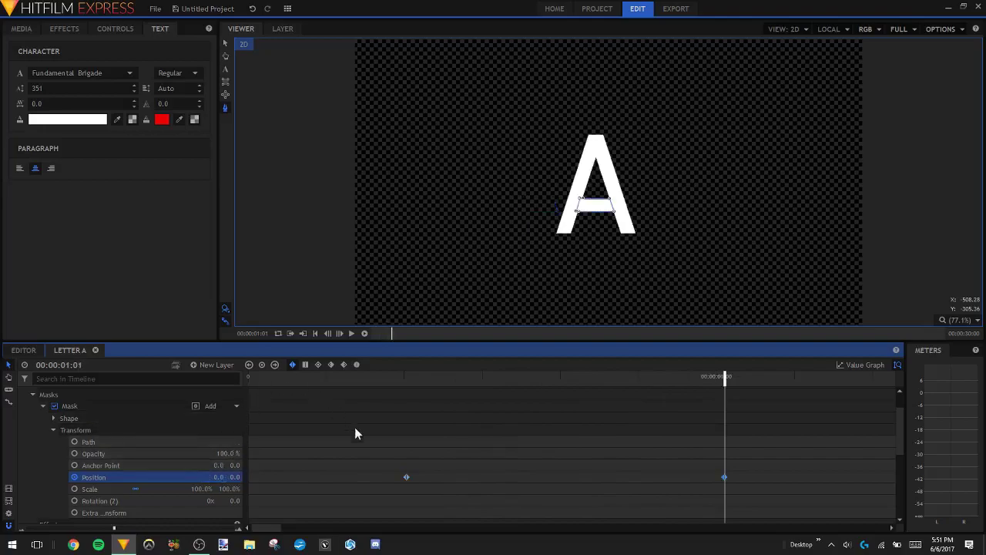
left_click(316, 332)
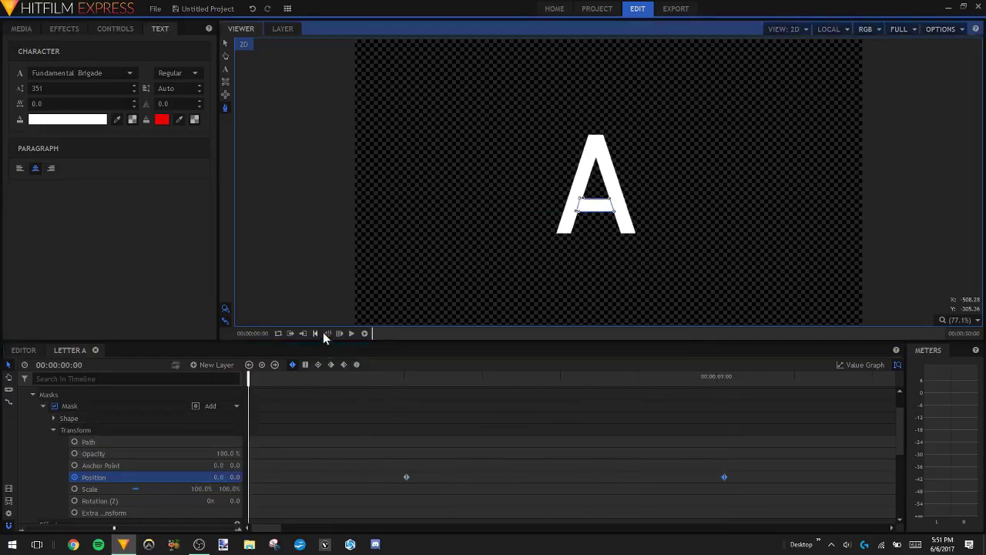
left_click(352, 333)
left_click(352, 334)
Move the playhead to 00:00:00:49 and expand the A Right layer down to its mask's Transform properties
left_click_drag(389, 380, 631, 406)
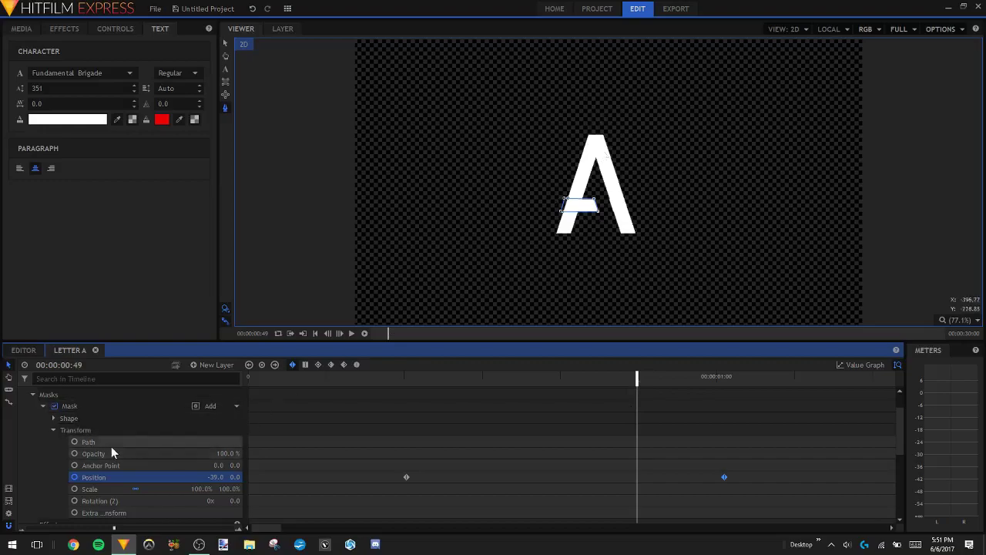
scroll(111, 446, "up", 3)
left_click(63, 392)
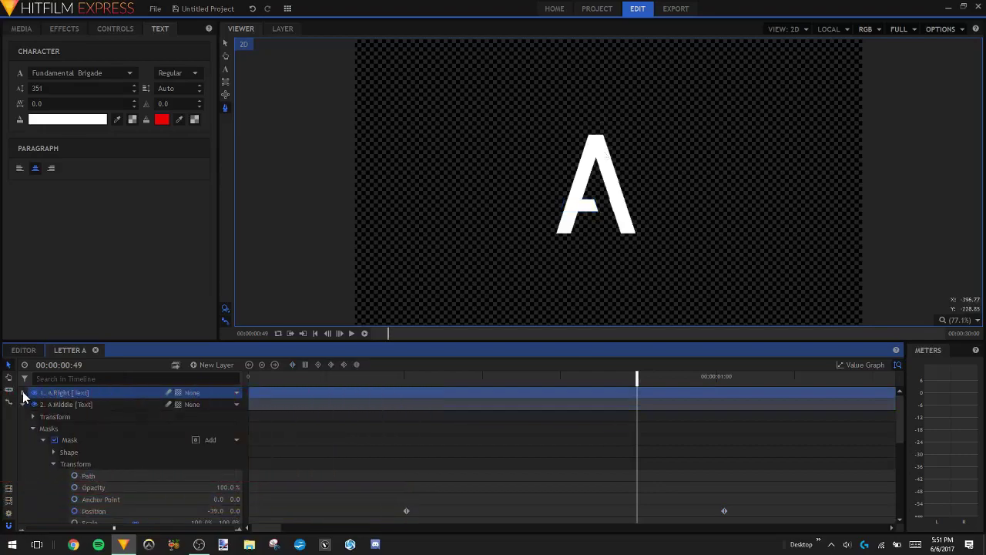
left_click(23, 392)
left_click(44, 428)
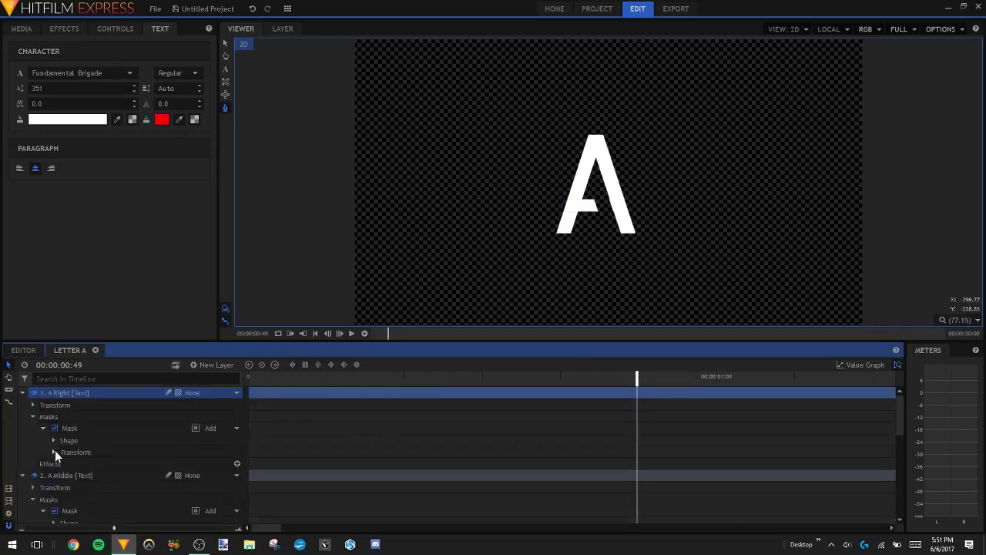
left_click(52, 452)
Keyframe the A Right mask's Position at 00:00:00:49 with the value -95, 251
scroll(89, 474, "down", 2)
scroll(85, 472, "up", 1)
left_click(74, 465)
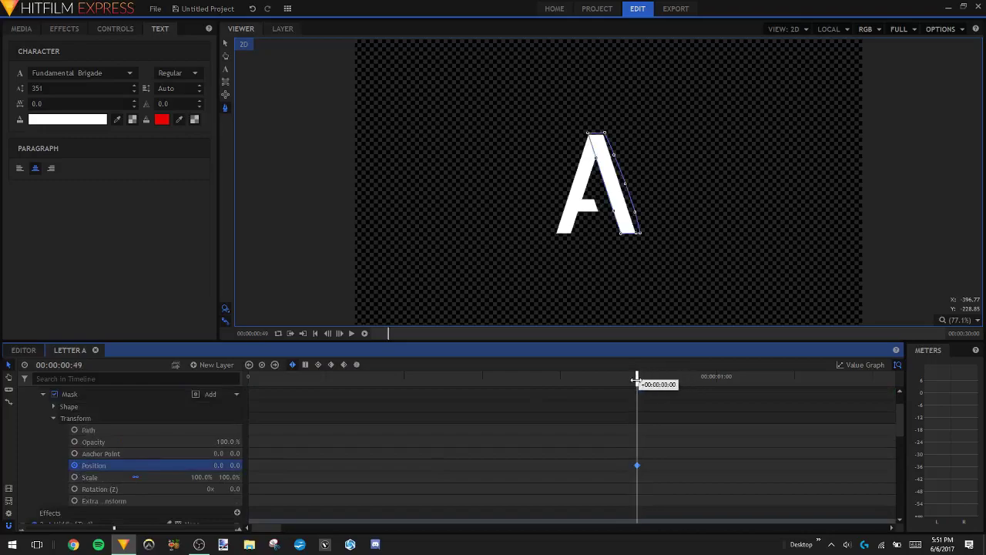
left_click_drag(235, 465, 202, 465)
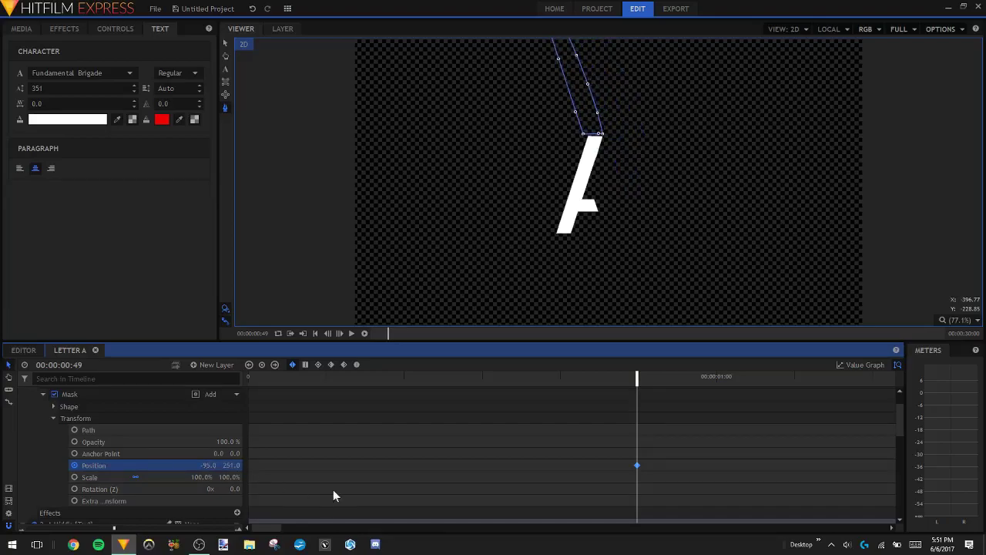
Set the A Right mask's Position to 0, 0 at 00:00:01:20
left_click_drag(636, 376, 873, 396)
left_click(231, 465)
type("0")
key("Return")
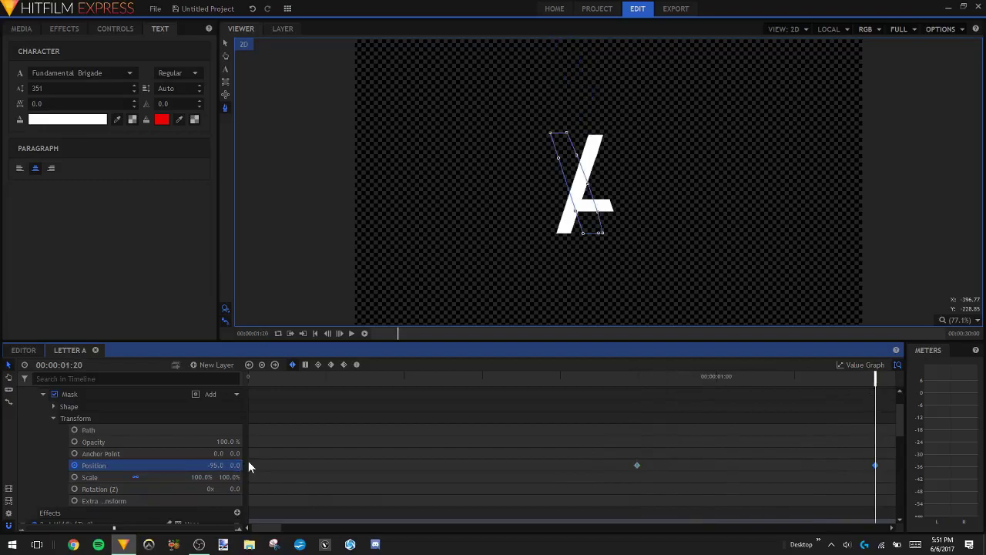
left_click(218, 464)
type("0")
key("Return")
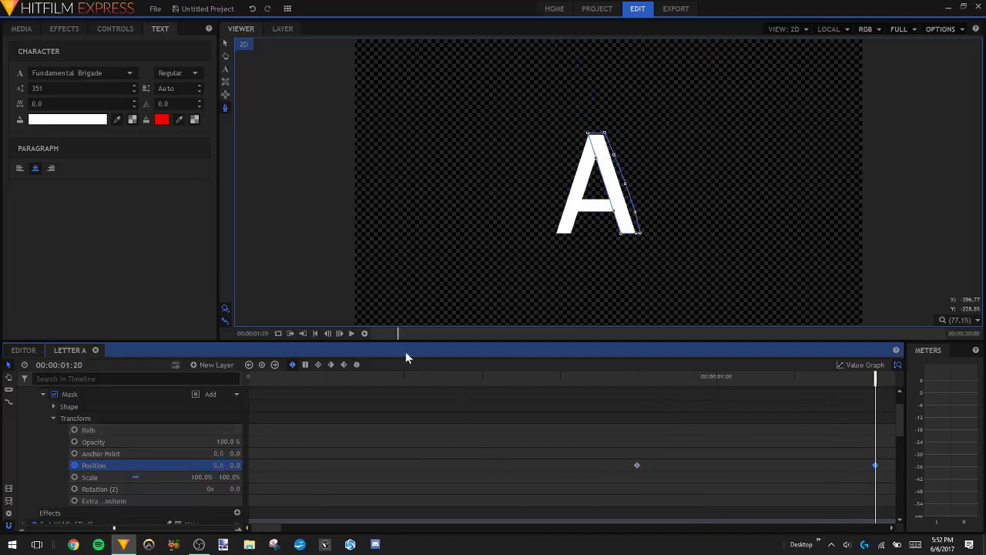
Scrub the A Right reveal and play the complete letter animation from the start
left_click_drag(625, 382, 894, 466)
left_click(469, 451)
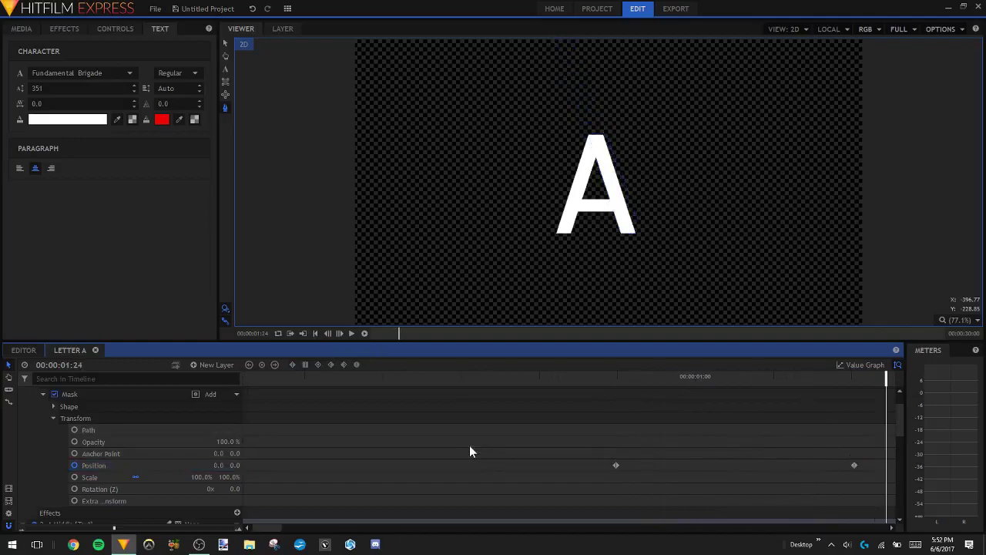
left_click(315, 333)
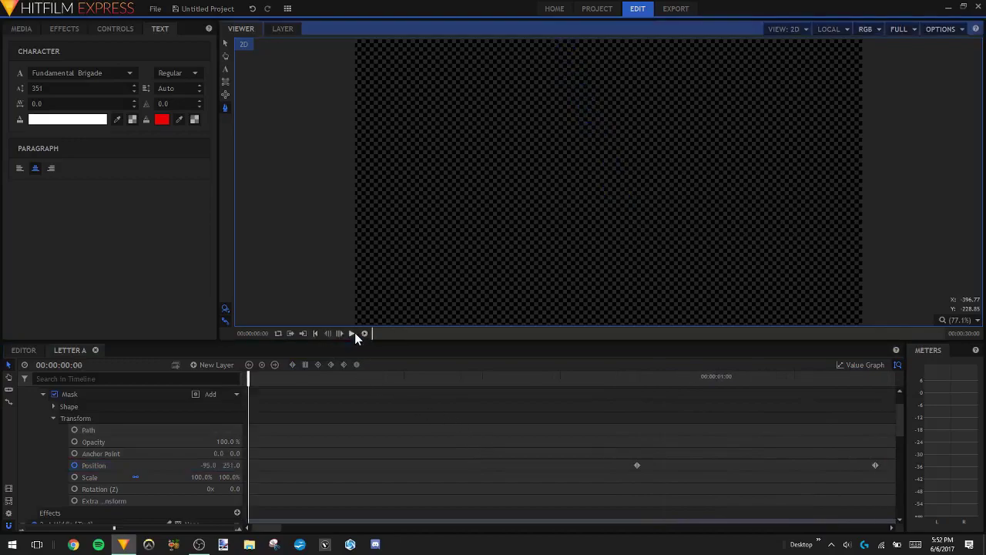
left_click(352, 332)
left_click(353, 333)
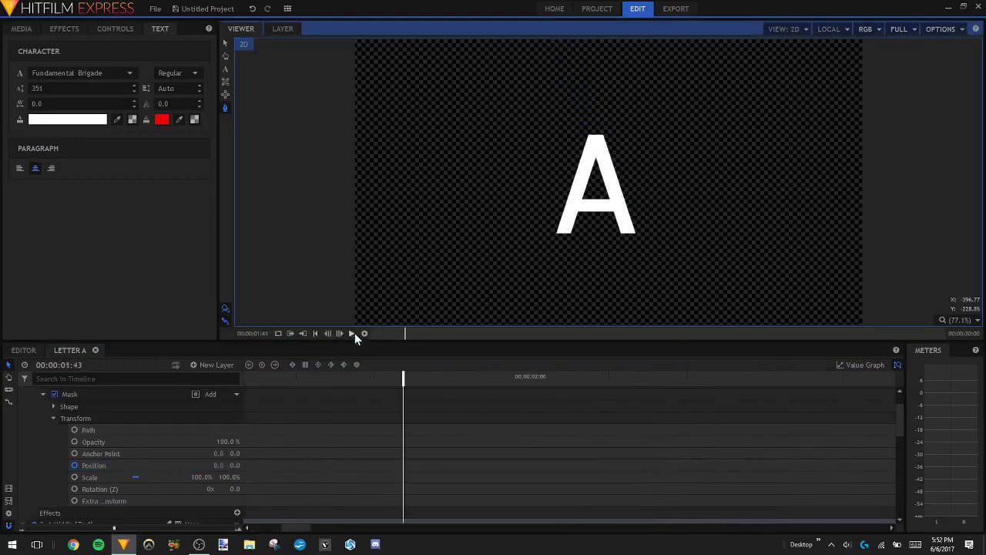
Change both Position keyframes of the A Left mask to the round-marker interpolation type
left_click_drag(295, 528, 255, 531)
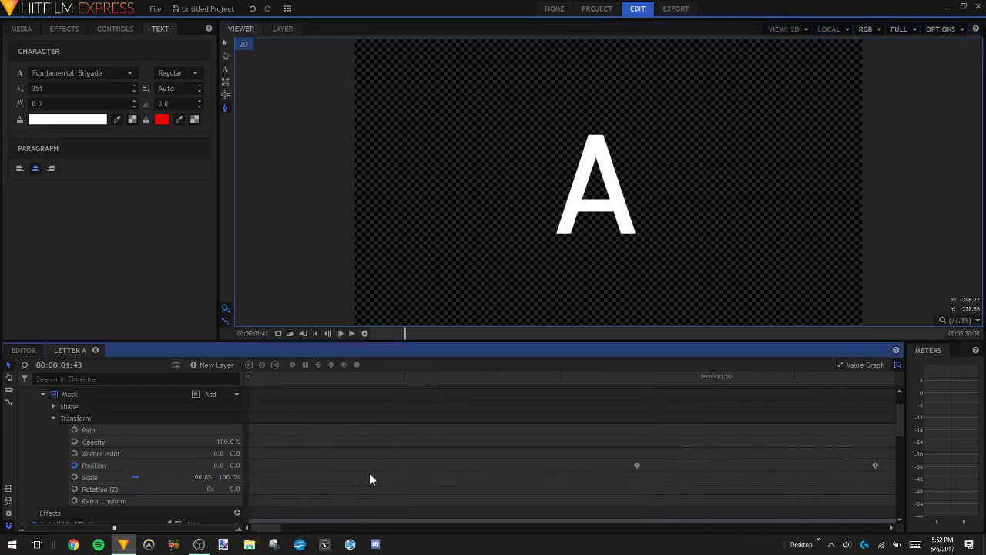
scroll(419, 442, "down", 6)
scroll(416, 450, "down", 3)
left_click_drag(671, 462, 239, 497)
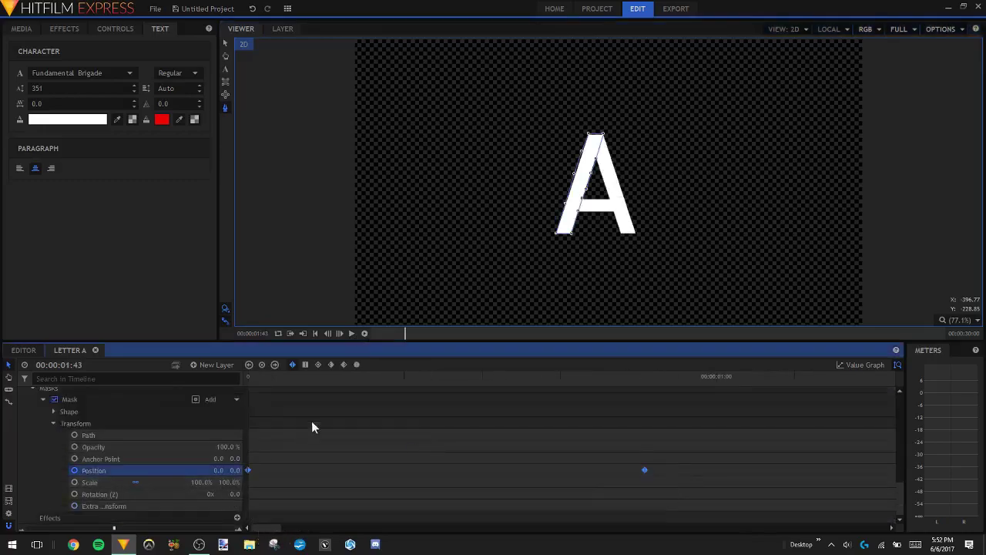
left_click(356, 366)
Change both Position keyframes of the A Middle mask to the round-marker interpolation type
scroll(381, 433, "up", 4)
left_click_drag(382, 426, 637, 470)
scroll(637, 470, "down", 2)
left_click_drag(393, 439, 669, 452)
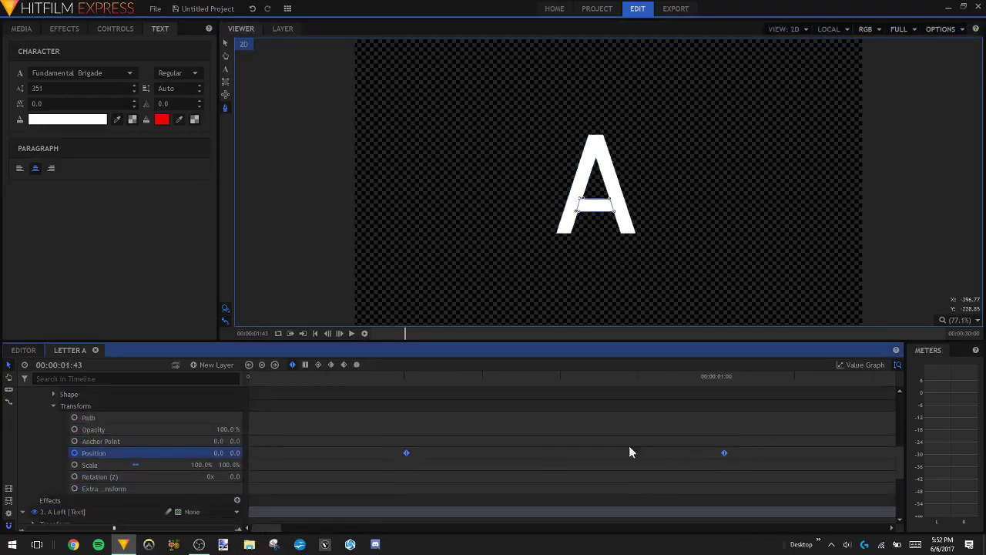
left_click(358, 365)
Change both Position keyframes of the A Right mask to the round-marker interpolation type, play the animation and return to the start
scroll(427, 425, "up", 4)
left_click_drag(427, 425, 509, 427)
left_click_drag(626, 421, 828, 454)
left_click_drag(405, 377, 4, 314)
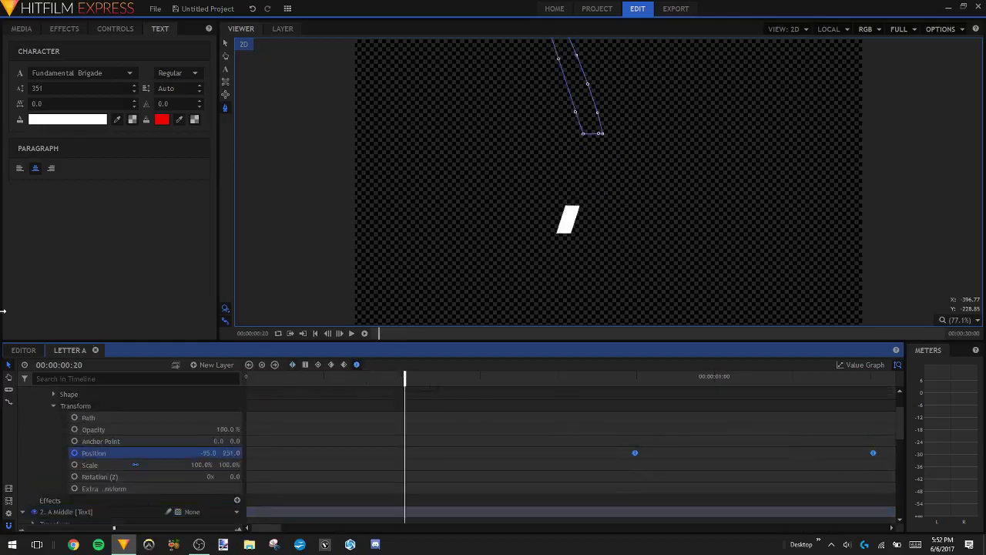
left_click(353, 333)
left_click(353, 333)
left_click(316, 333)
Reshape the A Left mask's Position curves in the value graph, pulling the first keyframe's handles vertically upward for a fast start and eased end
scroll(394, 414, "down", 3)
scroll(395, 412, "down", 1)
left_click(643, 474)
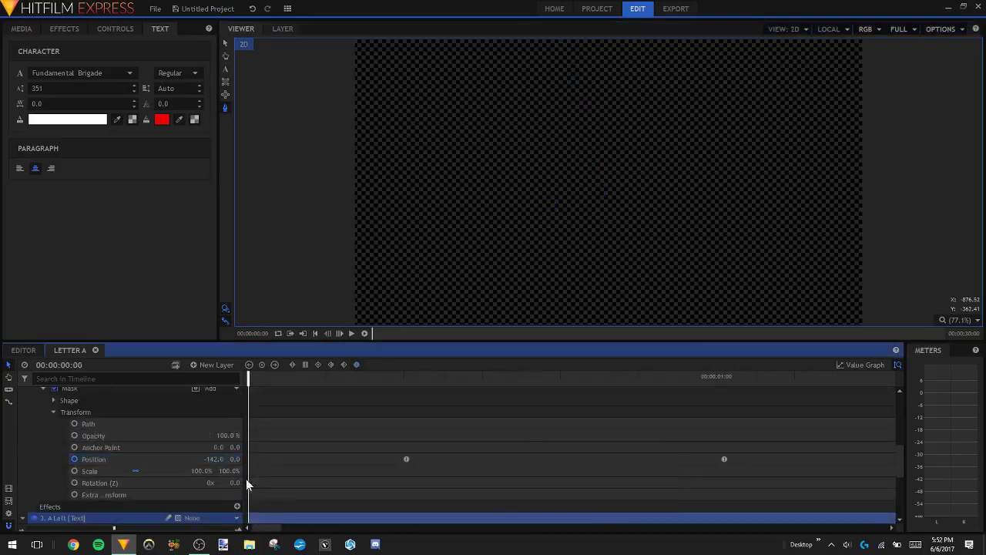
left_click_drag(675, 468, 233, 506)
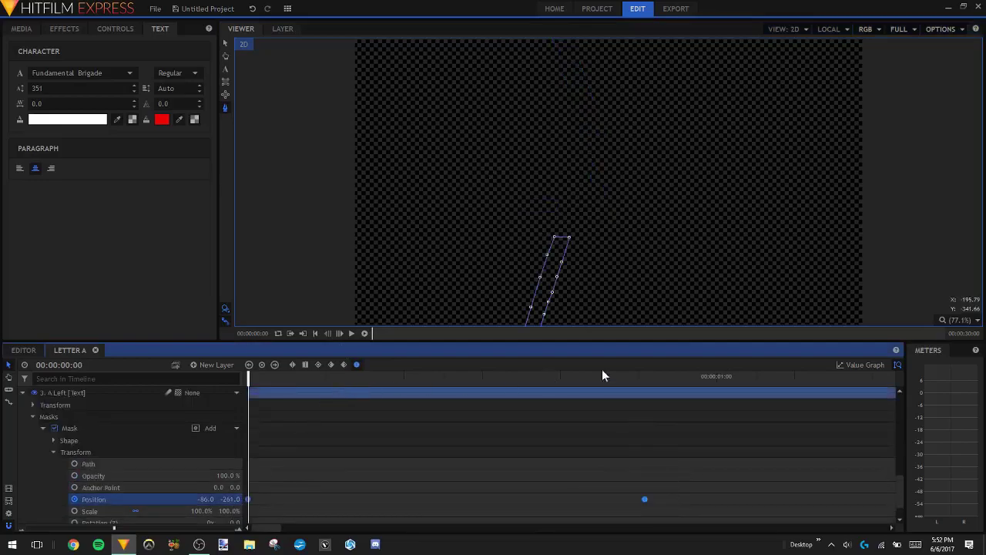
left_click(851, 373)
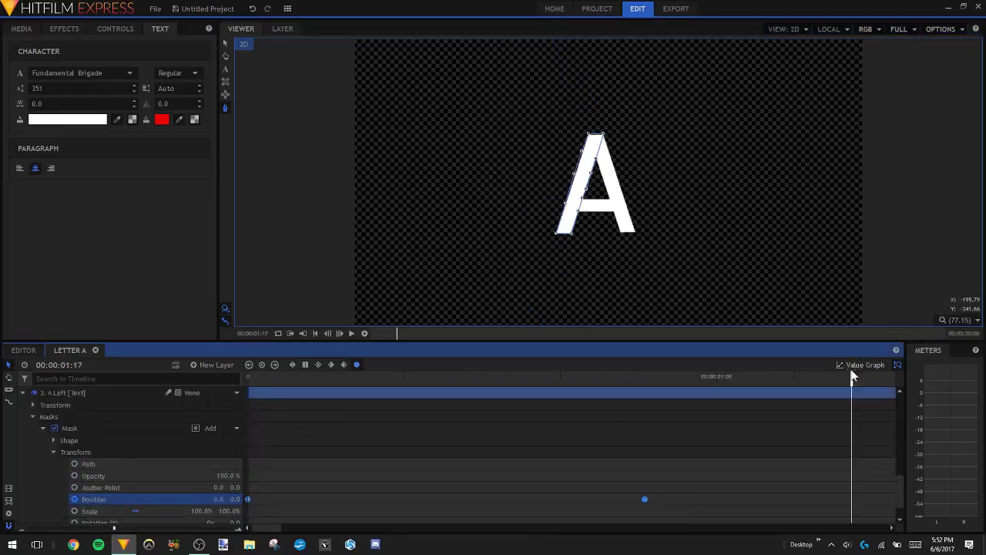
scroll(682, 469, "down", 1)
left_click_drag(684, 453, 232, 469)
left_click(841, 367)
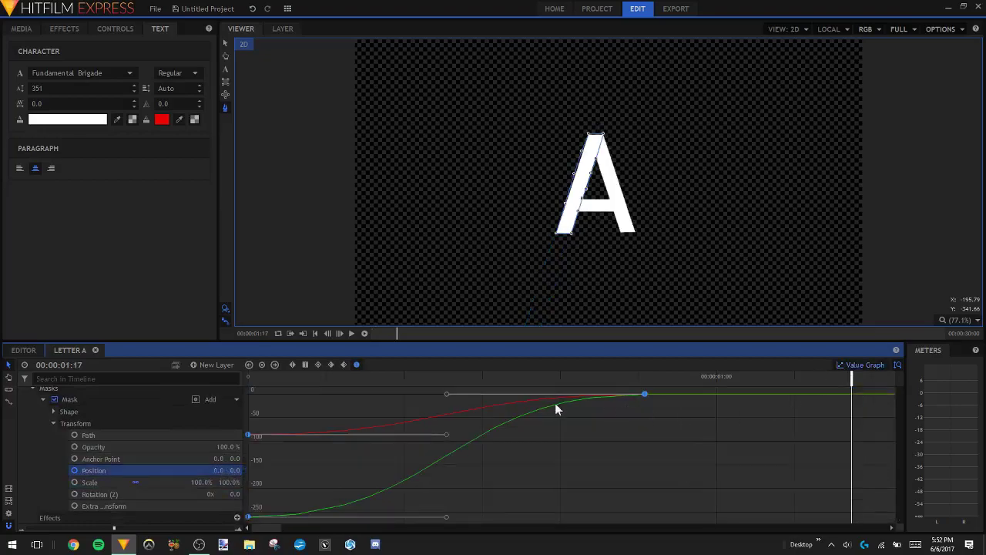
left_click_drag(478, 376, 374, 377)
left_click_drag(447, 516, 435, 501)
left_click_drag(303, 409, 216, 453)
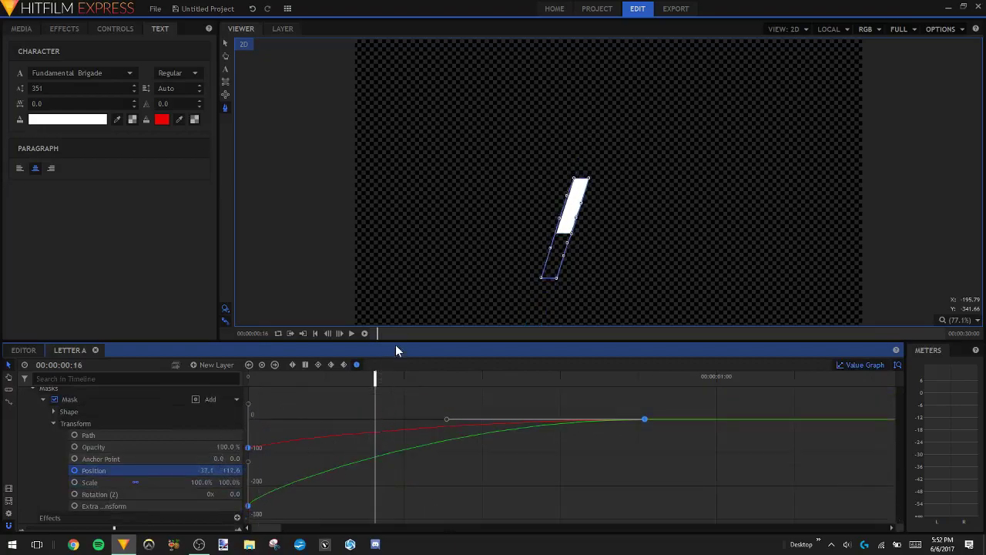
left_click(855, 368)
Reshape the A Middle mask's Position curve in the value graph, pulling the first keyframe's handle vertically upward for a fast start
scroll(697, 441, "up", 3)
scroll(775, 408, "down", 2)
left_click(750, 416)
scroll(748, 419, "up", 2)
left_click_drag(749, 416, 385, 449)
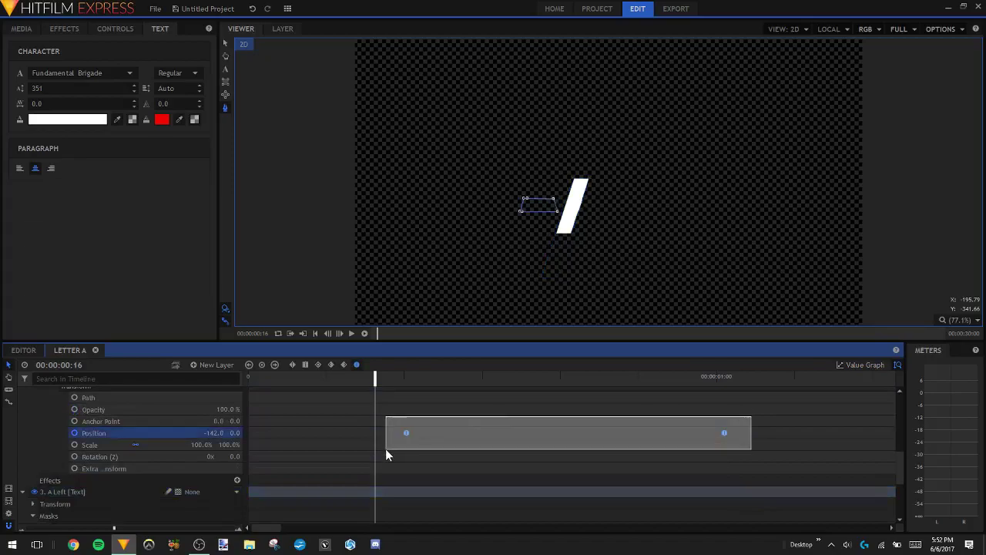
left_click(860, 364)
left_click_drag(562, 506, 403, 466)
left_click(855, 364)
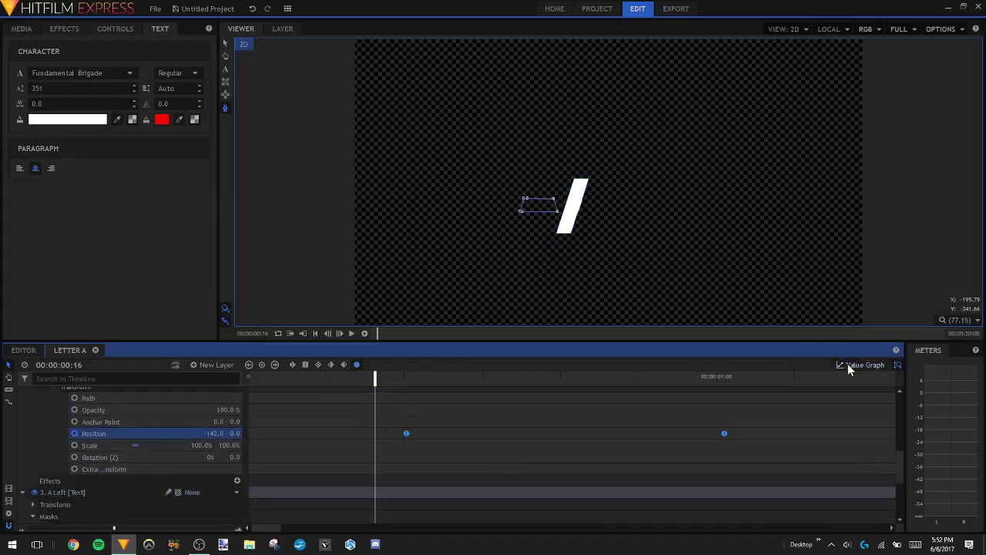
Reshape the A Right mask's Position curves in the value graph so the first keyframe's handles point straight up and the motion eases out
left_click(605, 422)
scroll(616, 420, "up", 3)
scroll(599, 437, "down", 3)
scroll(601, 437, "up", 3)
left_click_drag(624, 429, 890, 466)
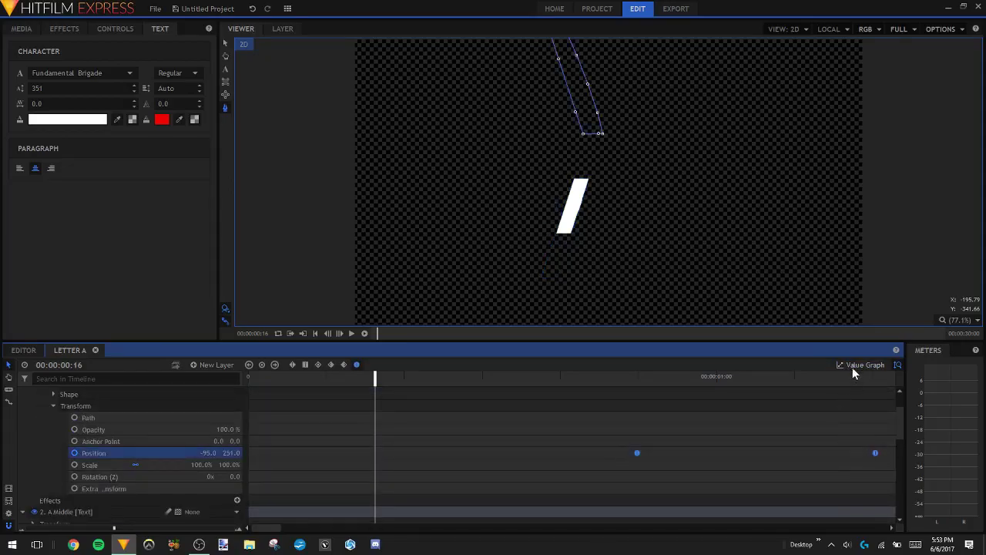
left_click(856, 365)
left_click_drag(758, 407, 603, 361)
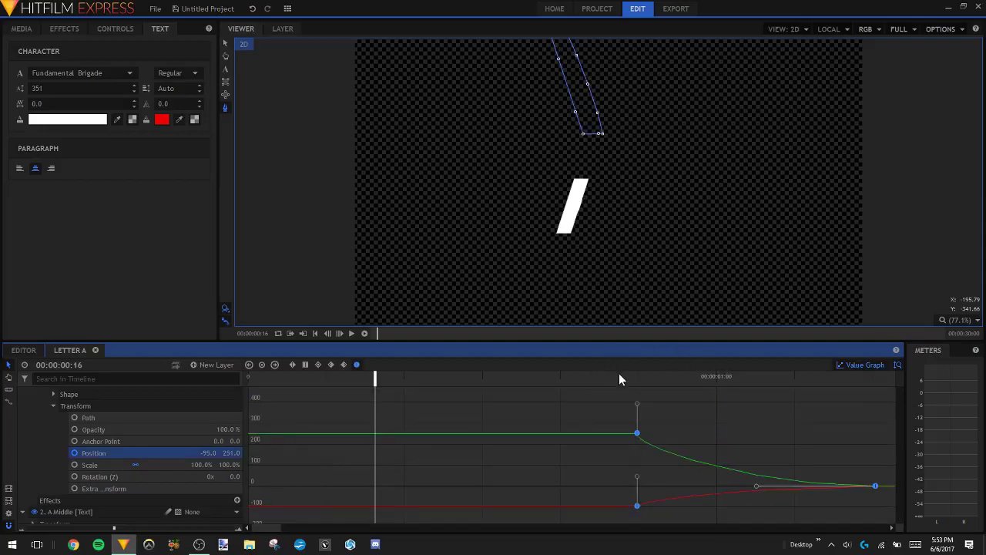
left_click(858, 364)
Collapse the A Right layer in the timeline and play the letter animation from the start
left_click(316, 333)
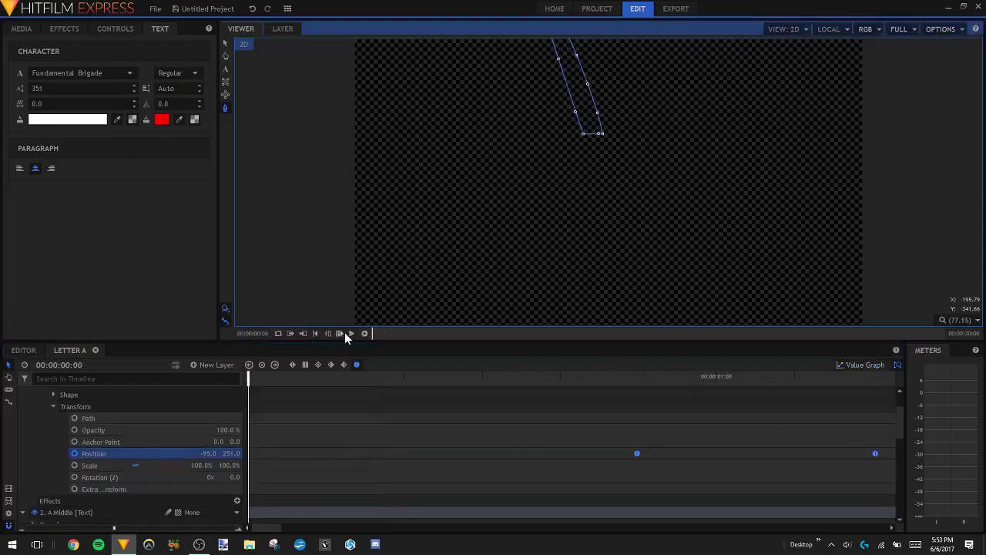
scroll(92, 409, "up", 2)
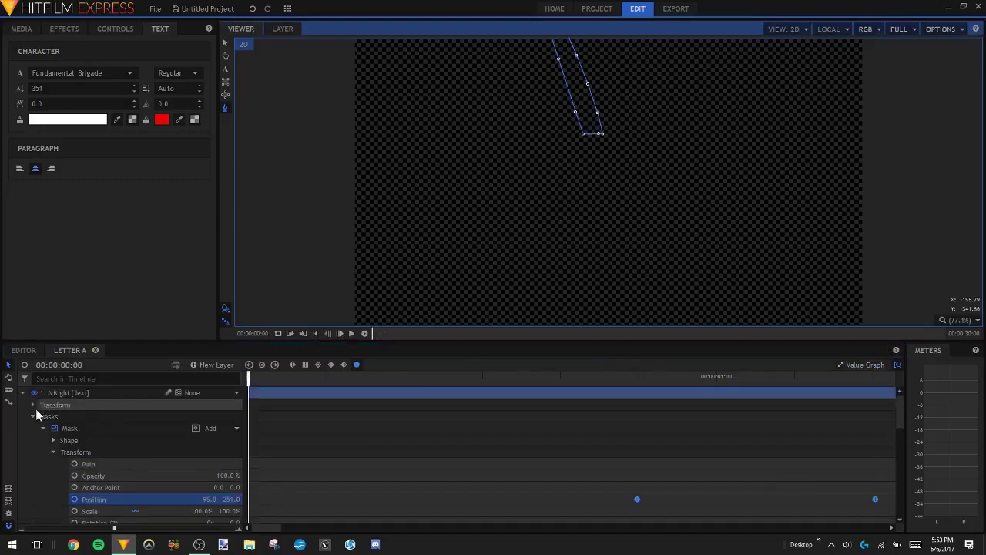
left_click(22, 393)
left_click(352, 335)
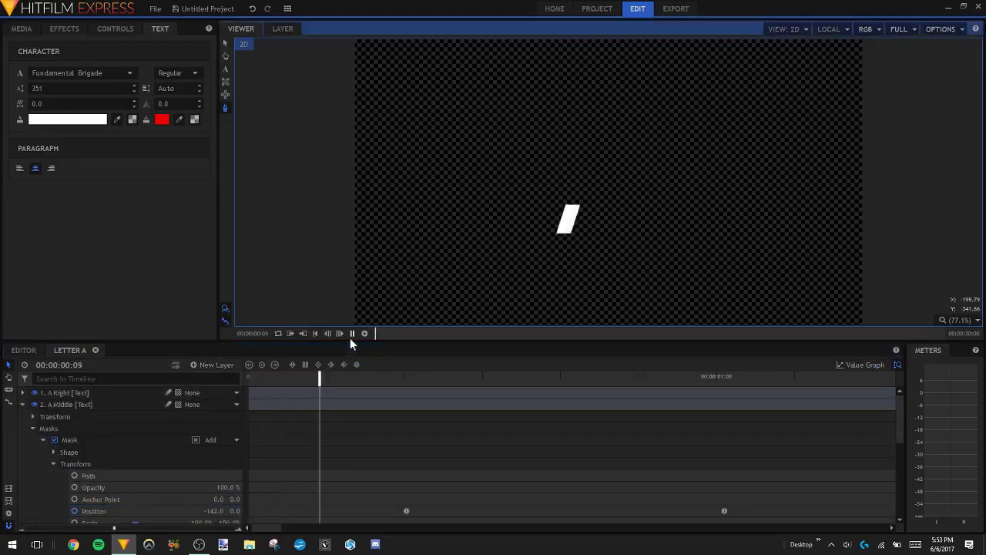